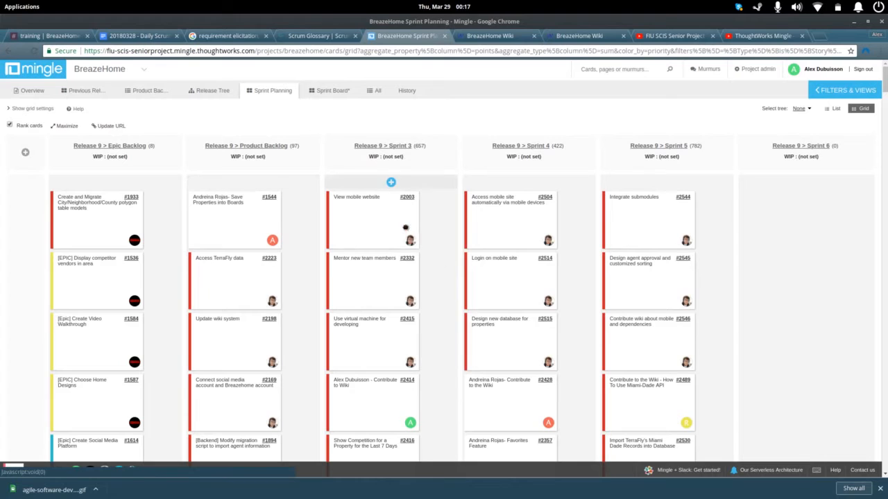
# Step: Open the Sprint 3 story "Show Competition for a Property for the Last 7 Days", examine its user, request and reason, and close it
pyautogui.scroll(-1, 437, 345)
pyautogui.scroll(-1, 432, 347)
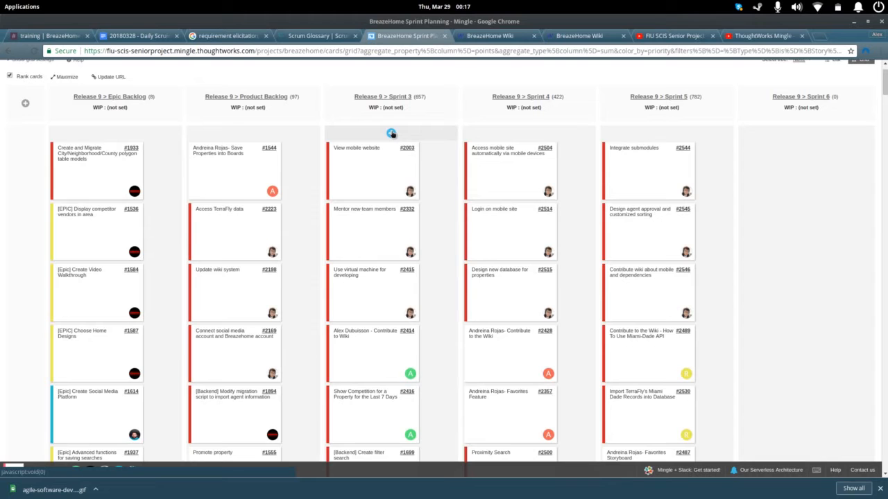
pyautogui.click(400, 414)
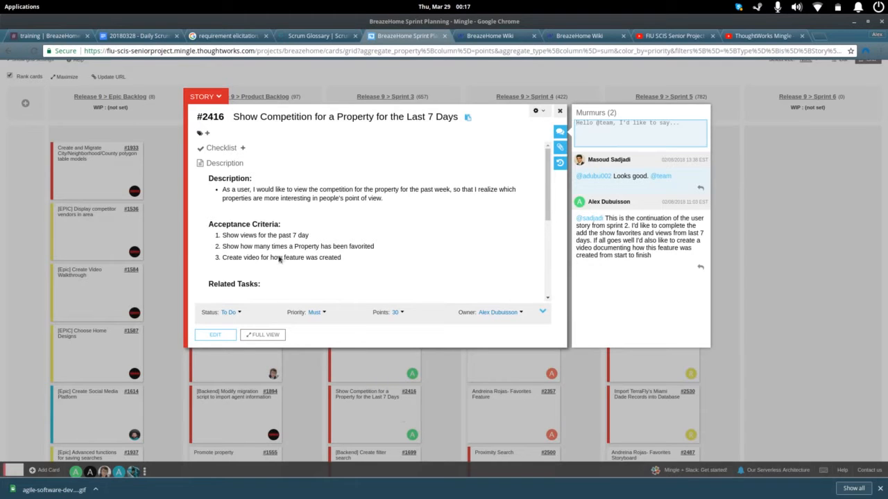
pyautogui.moveTo(222, 193); pyautogui.dragTo(251, 195)
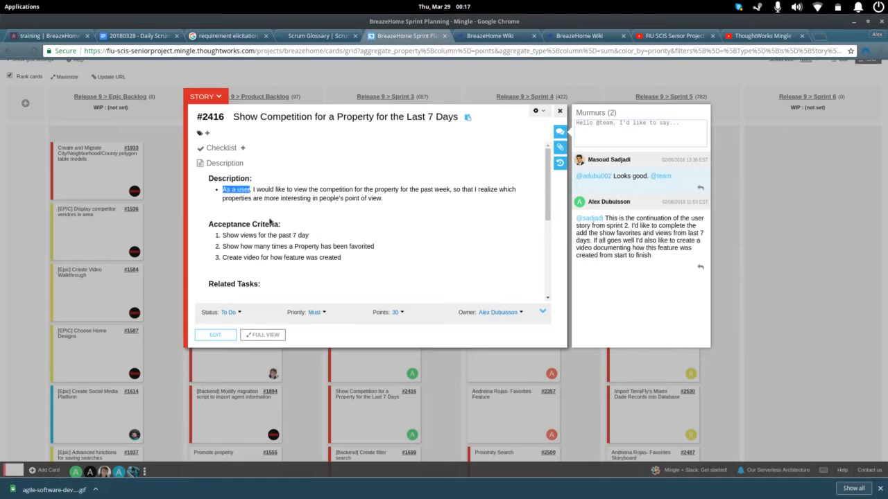
pyautogui.moveTo(294, 190); pyautogui.dragTo(399, 190)
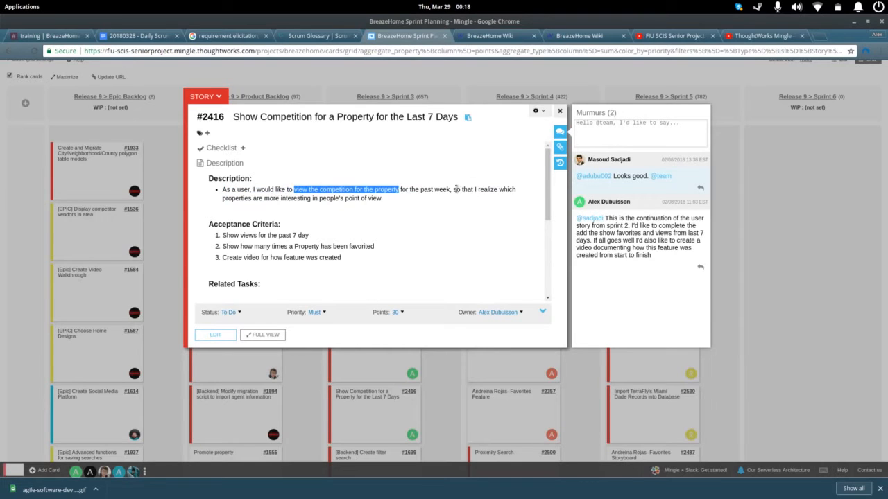
pyautogui.moveTo(453, 189); pyautogui.dragTo(382, 200)
pyautogui.click(381, 224)
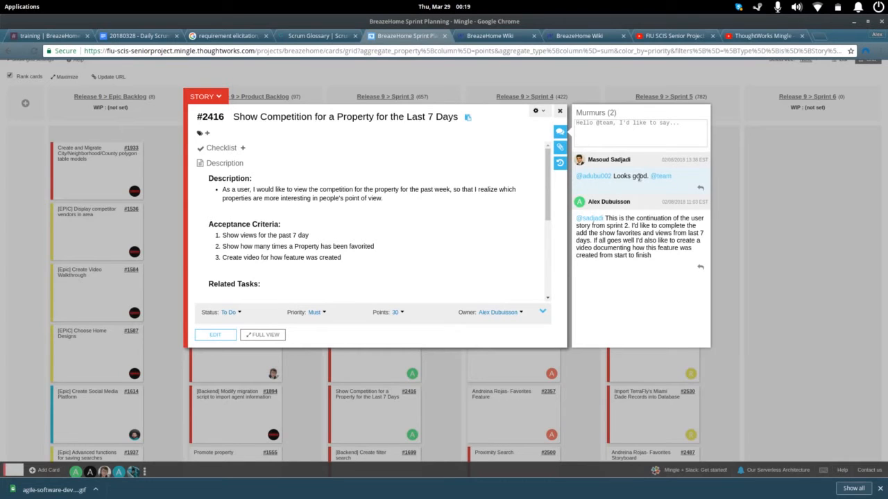
pyautogui.click(555, 83)
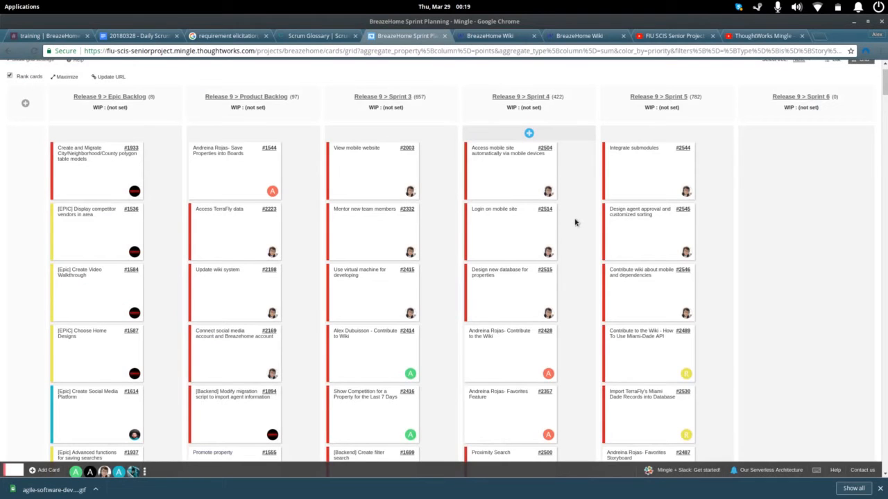
# Step: On the Sprint Board, move the Use case Diagram task of the "Show Competition for a Property for the Last 7 Days" story to In Dev
pyautogui.scroll(1, 575, 223)
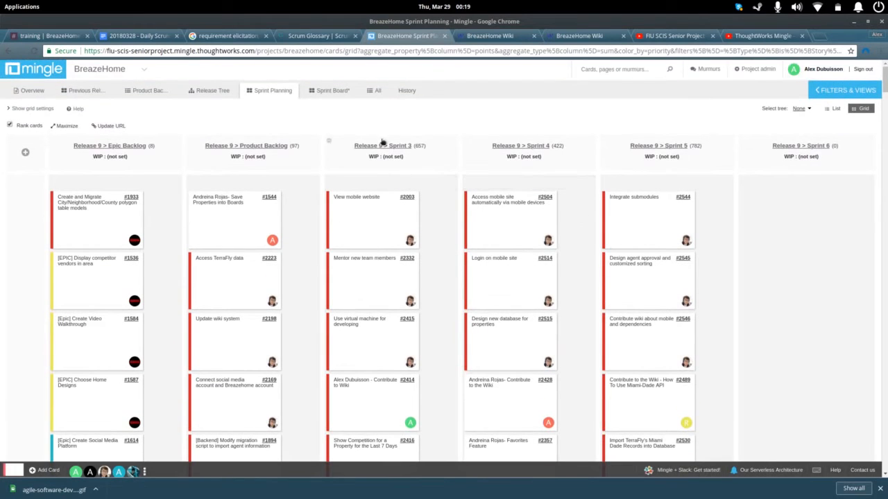
pyautogui.click(322, 91)
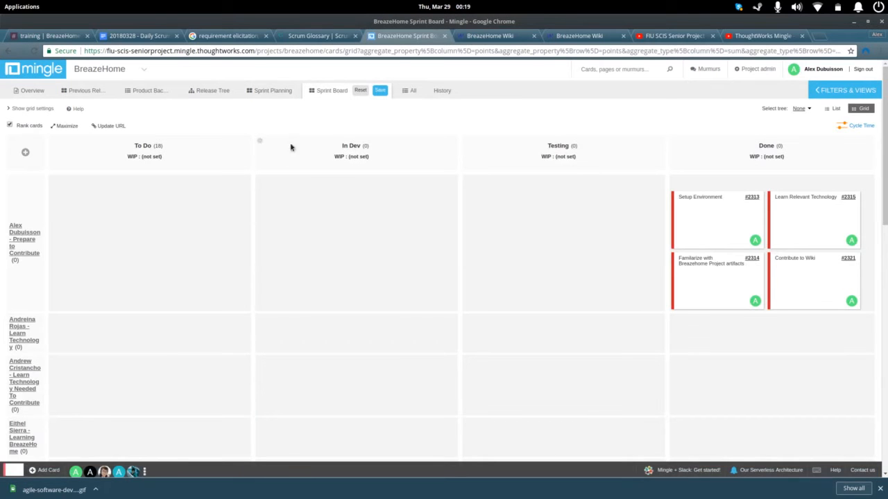
pyautogui.scroll(-10, 238, 214)
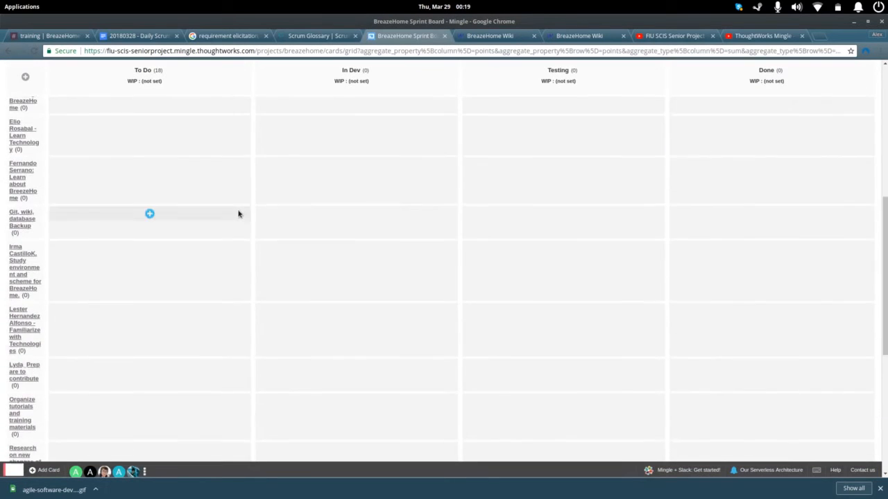
pyautogui.scroll(-3, 238, 214)
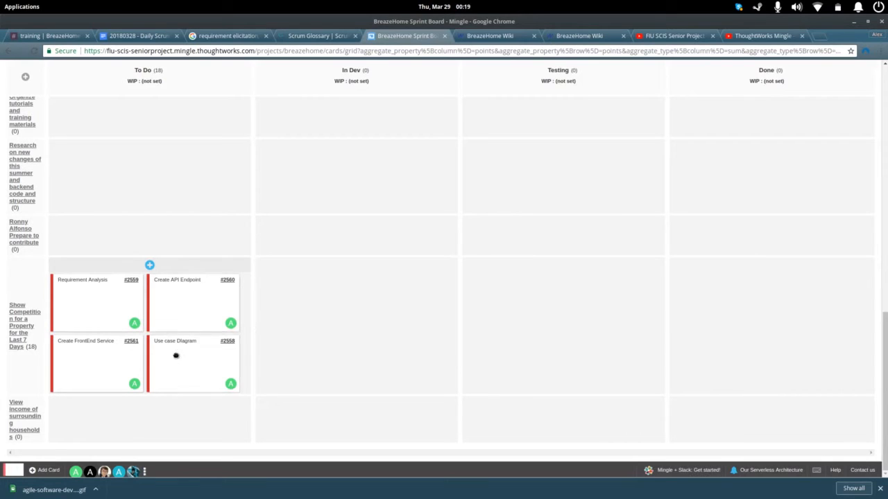
pyautogui.moveTo(175, 356); pyautogui.dragTo(298, 290)
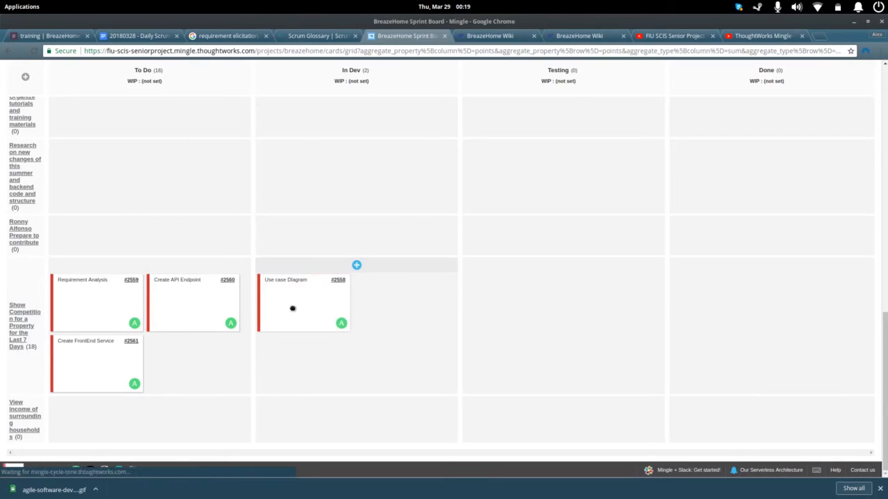
# Step: Move the Use case Diagram card through Testing to Done, and return it to In Dev
pyautogui.moveTo(301, 307); pyautogui.dragTo(520, 303)
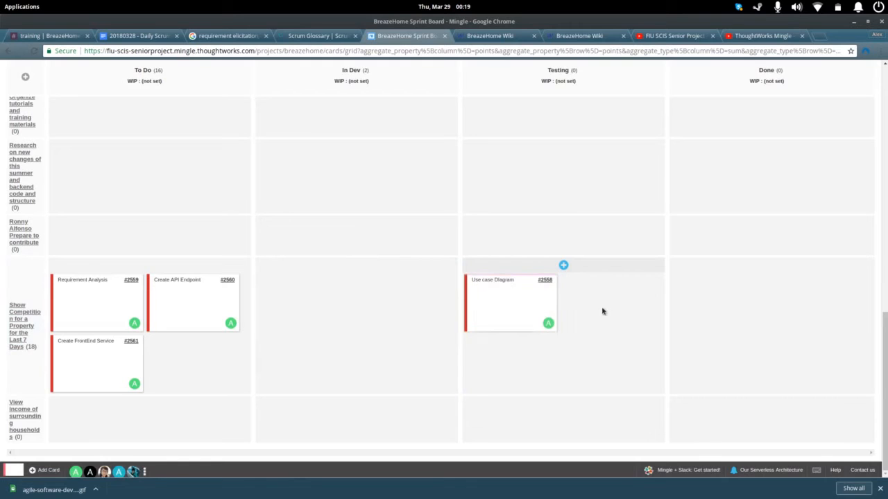
pyautogui.moveTo(523, 299); pyautogui.dragTo(703, 302)
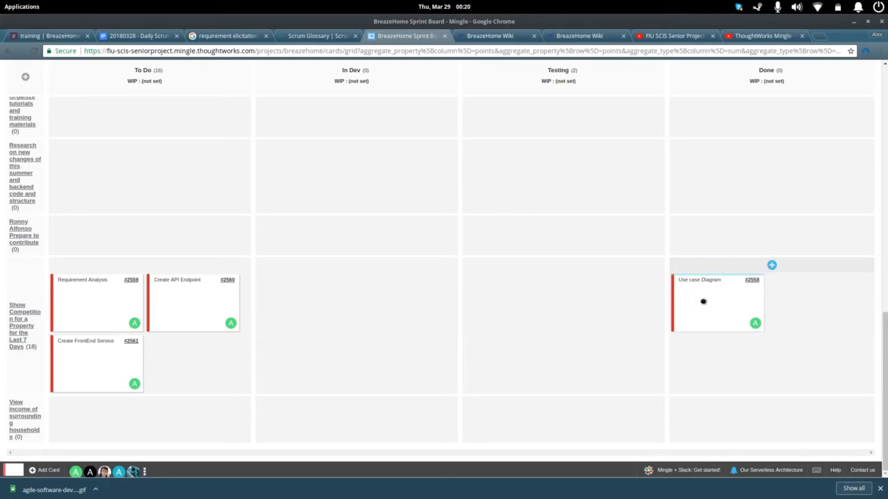
pyautogui.moveTo(691, 303); pyautogui.dragTo(298, 301)
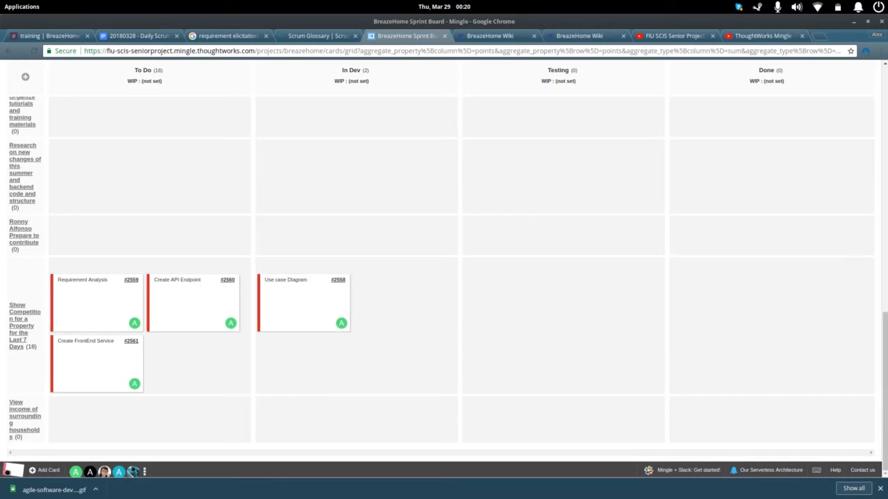
# Step: Start adding a new blank card to the Sprint Board
pyautogui.moveTo(7, 472); pyautogui.dragTo(29, 453)
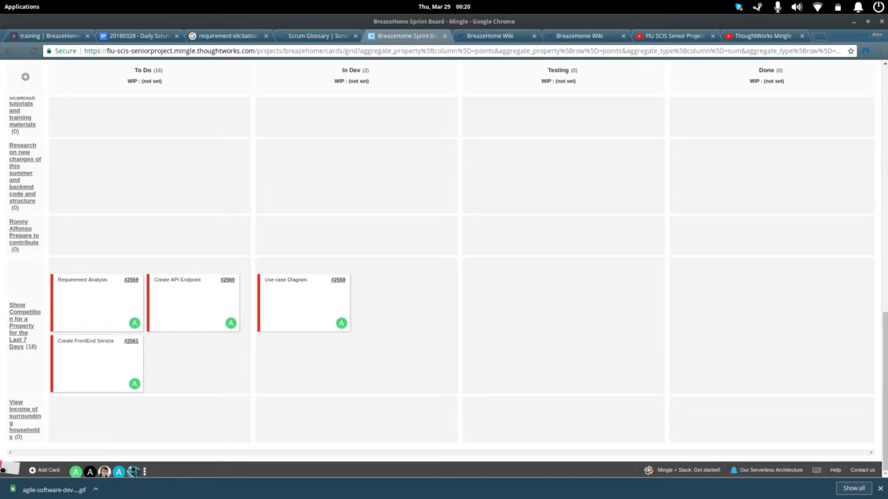
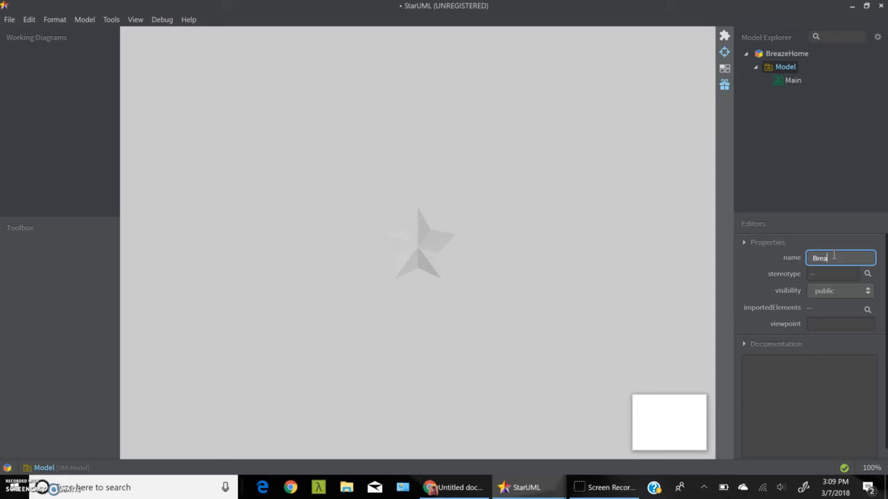
# Step: In StarUML, rename the model in the BreazeHome project as BreazeHome Use Cases
pyautogui.write('Home Use Cases')
pyautogui.press('Return')
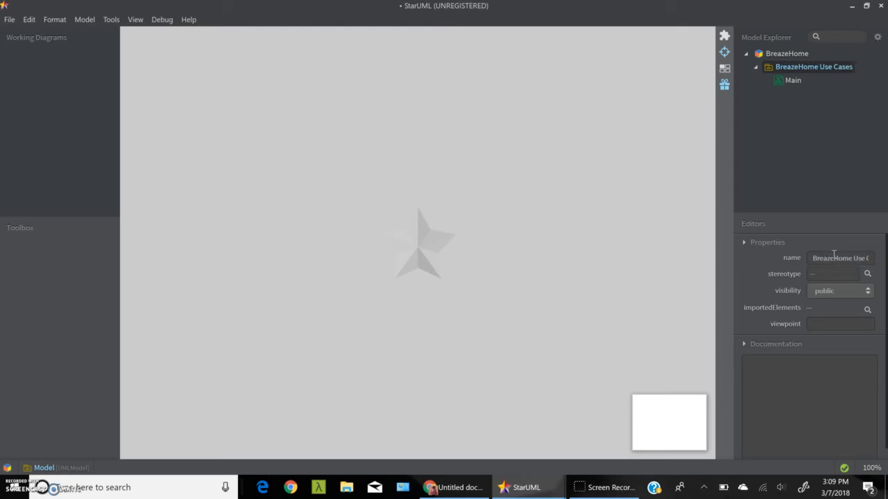
# Step: Delete the default Main diagram from the BreazeHome Use Cases model
pyautogui.click(793, 81)
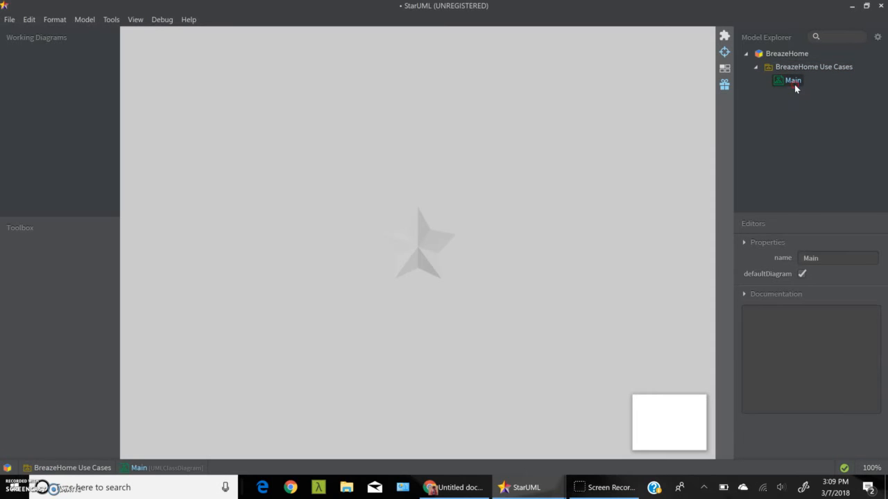
pyautogui.rightClick(795, 86)
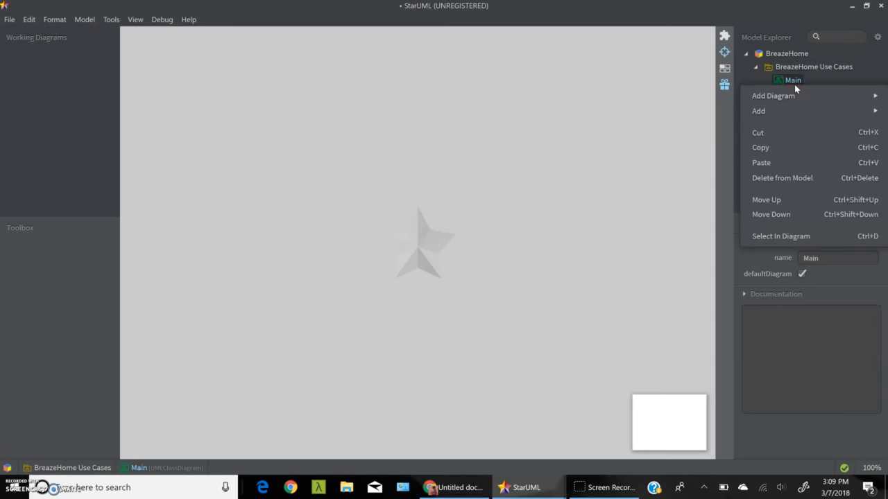
pyautogui.click(804, 178)
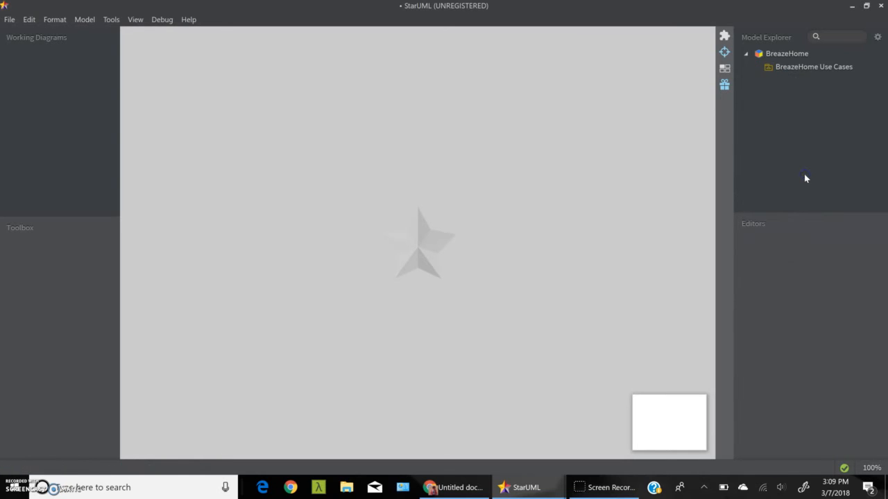
# Step: Add a Use Case Diagram to the BreazeHome Use Cases model and name it Property Competition
pyautogui.rightClick(825, 68)
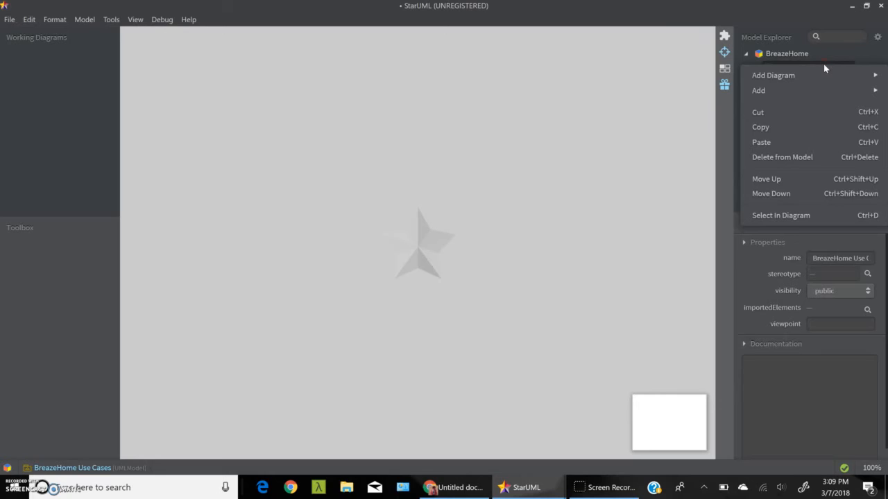
pyautogui.click(824, 76)
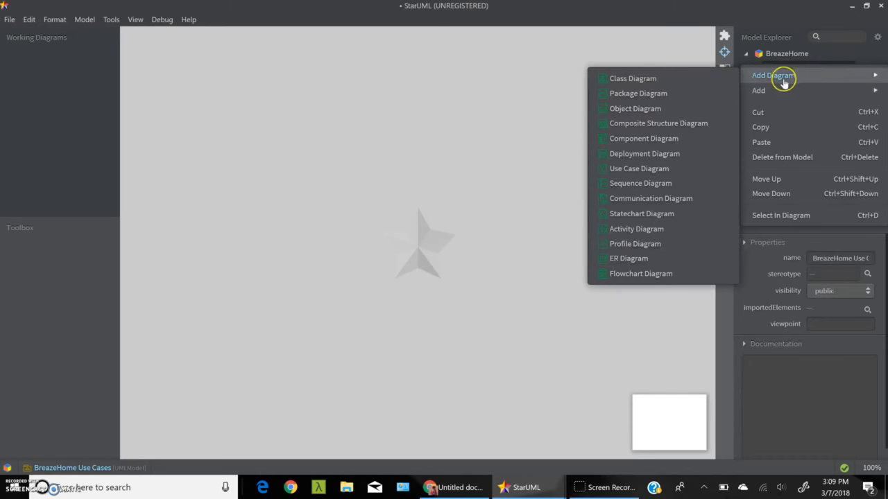
pyautogui.click(638, 169)
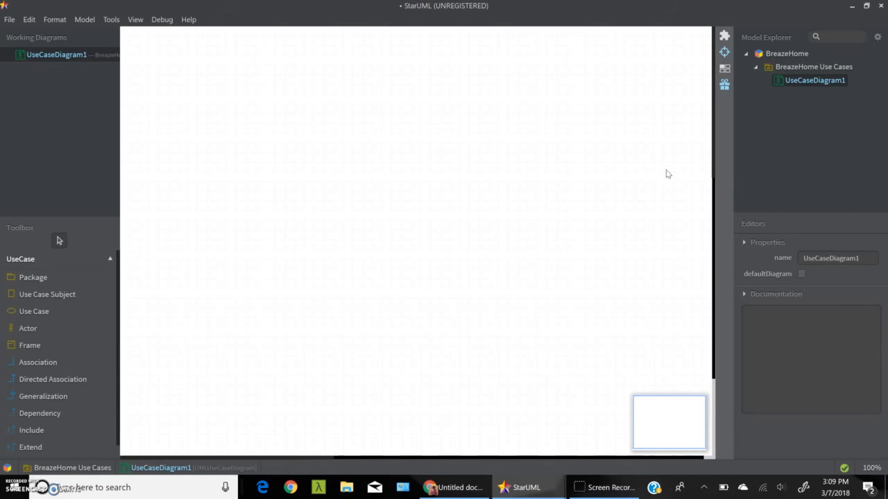
pyautogui.doubleClick(841, 259)
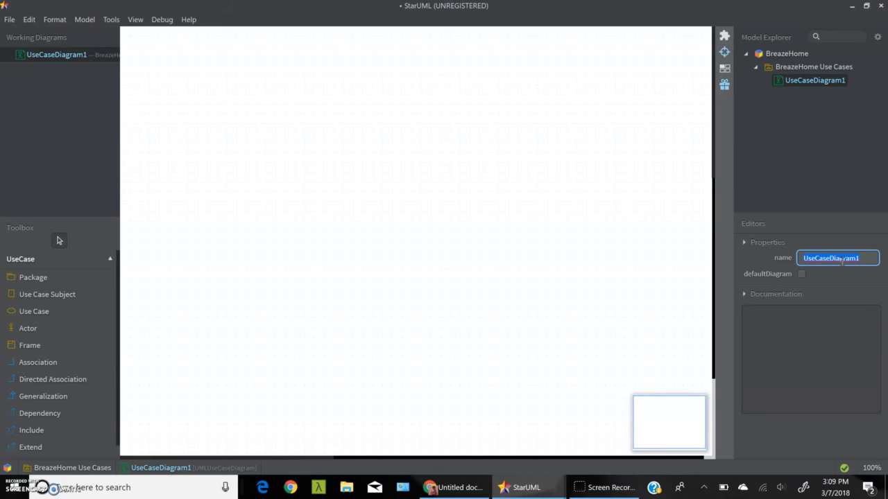
pyautogui.write('Property Competition')
pyautogui.press('Return')
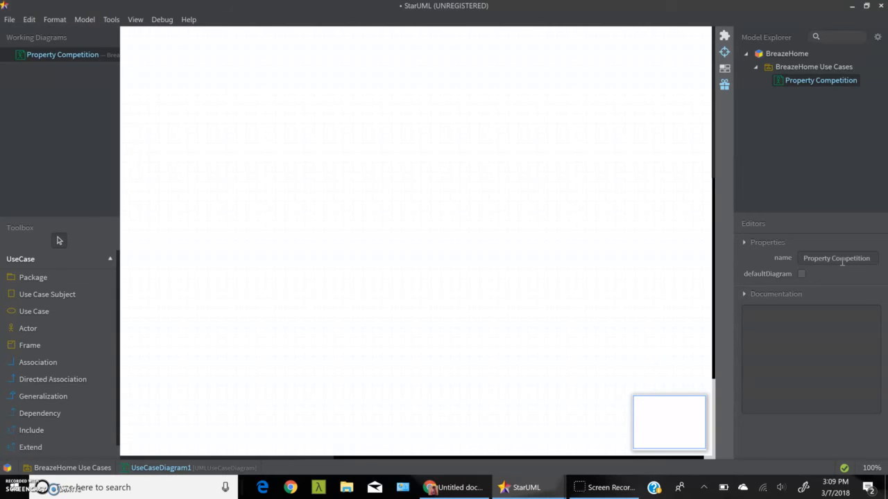
# Step: Check the acceptance criteria of story #2416 - View Competition for Properties in Google Docs, and return to the new StarUML diagram
pyautogui.click(433, 489)
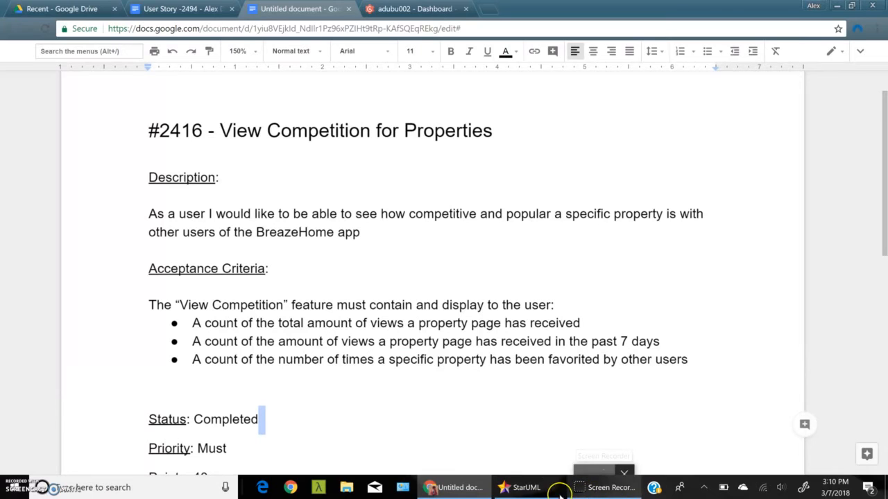
pyautogui.moveTo(525, 488)
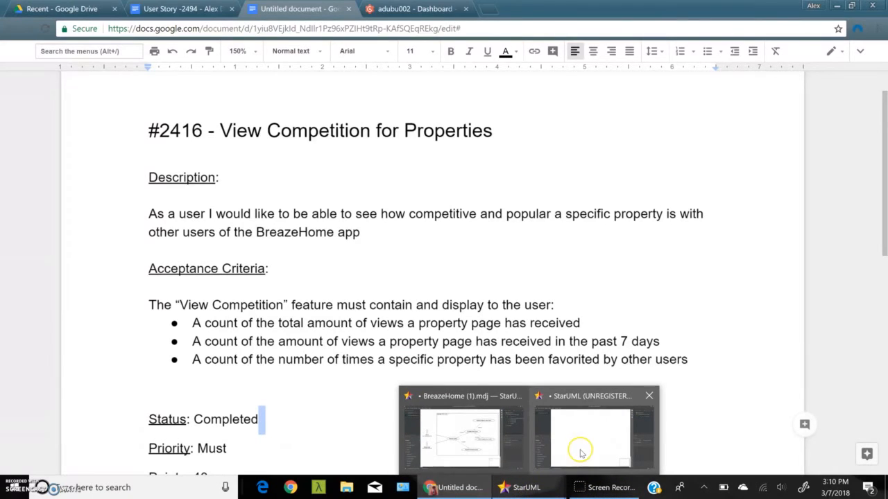
pyautogui.click(582, 453)
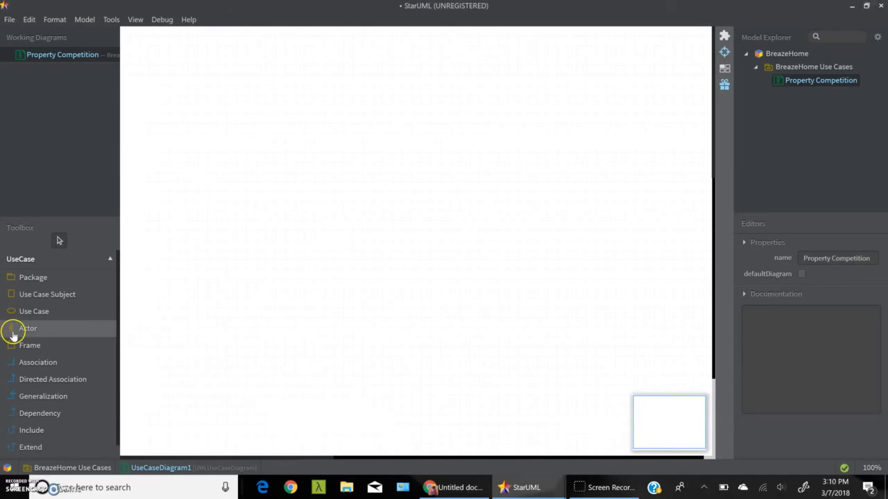
# Step: Add an actor named Home Buyer to the Property Competition diagram and position it near the diagram's left side
pyautogui.click(83, 328)
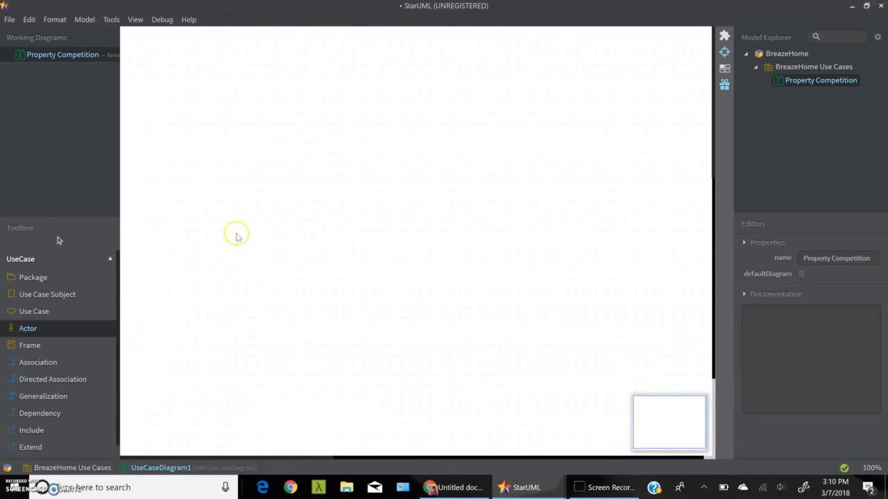
pyautogui.click(286, 232)
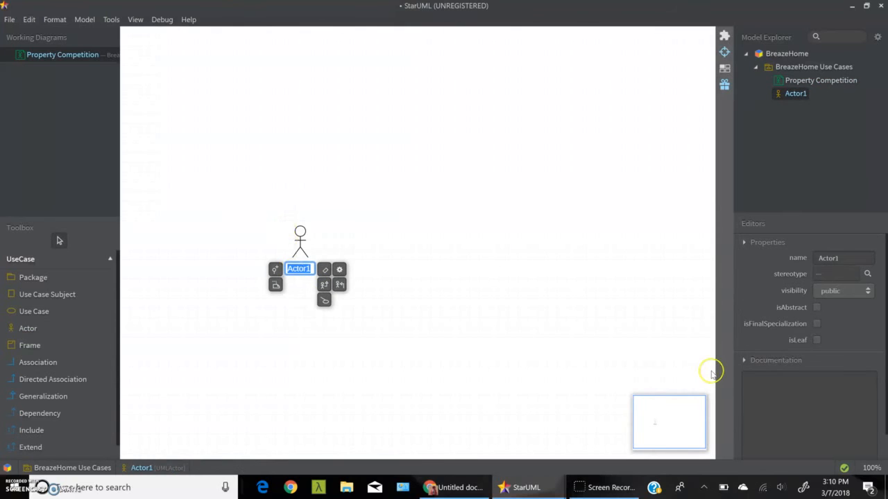
pyautogui.write('User')
pyautogui.write('Home Buye')
pyautogui.write('r')
pyautogui.press('BackSpace')
pyautogui.write('er')
pyautogui.press('Return')
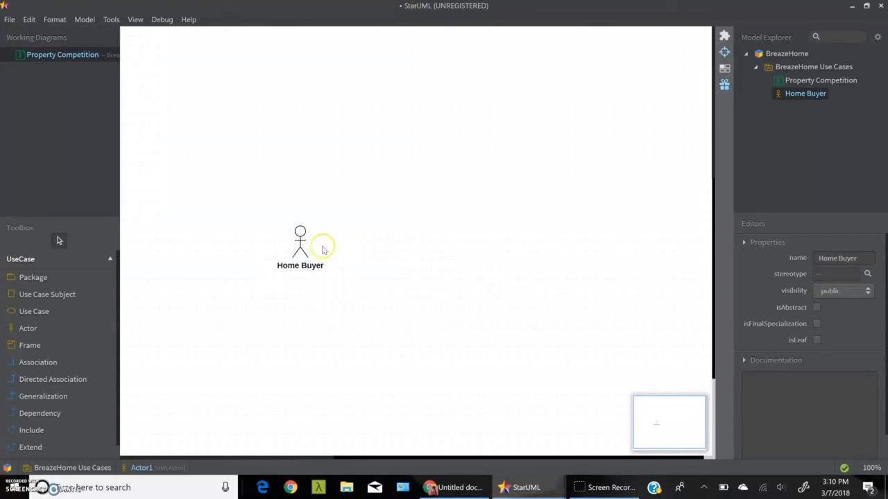
pyautogui.moveTo(309, 243); pyautogui.dragTo(207, 252)
pyautogui.click(377, 265)
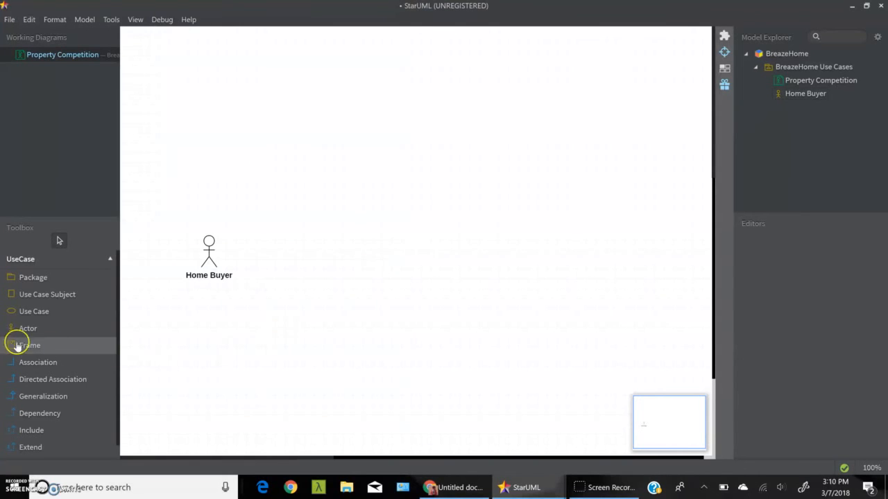
# Step: Add a use case named Property Details and position it to the right of the Home Buyer actor
pyautogui.click(57, 313)
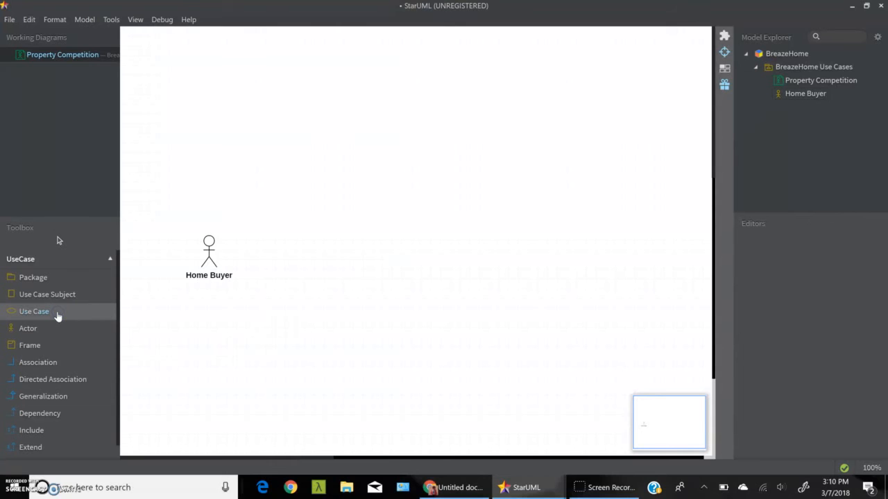
pyautogui.click(364, 218)
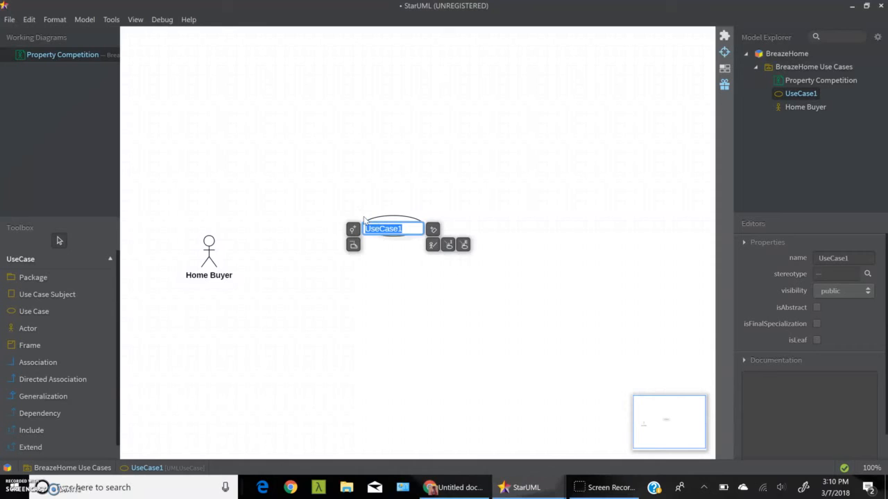
pyautogui.write('Property Details')
pyautogui.press('Return')
pyautogui.click(377, 258)
pyautogui.moveTo(401, 234); pyautogui.dragTo(352, 239)
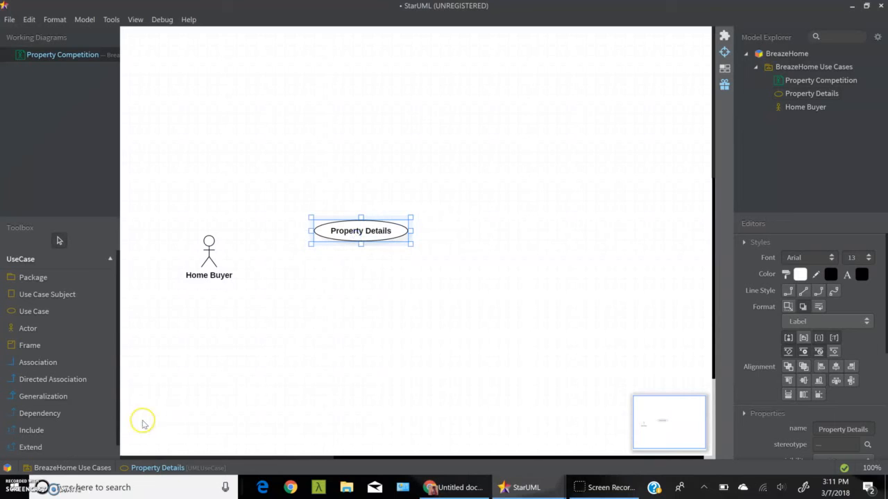
# Step: Connect the Home Buyer actor to the Property Details use case with an unnamed association
pyautogui.click(77, 365)
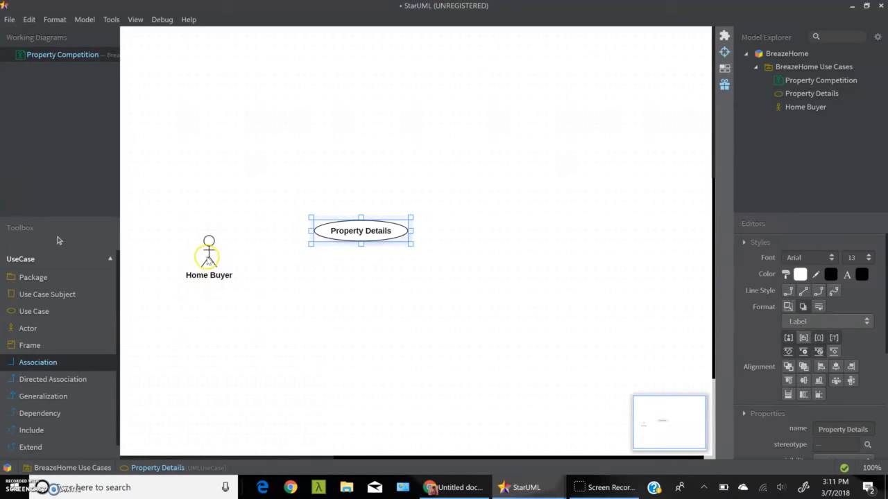
pyautogui.moveTo(207, 258); pyautogui.dragTo(349, 233)
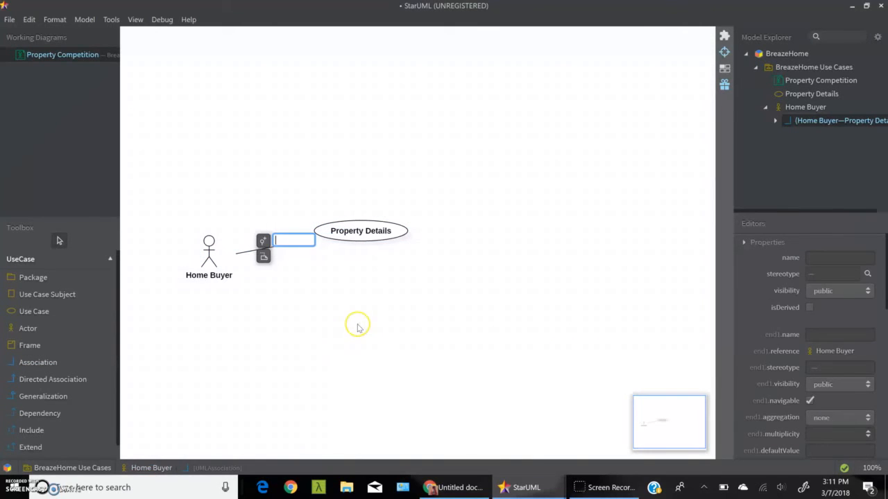
pyautogui.click(357, 328)
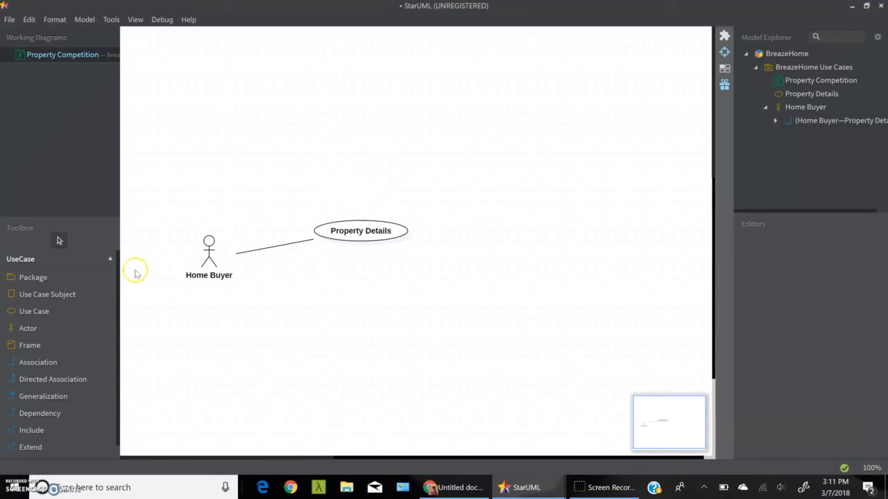
# Step: Add a use case named Property Views and position it above and to the right of Property Details
pyautogui.click(67, 313)
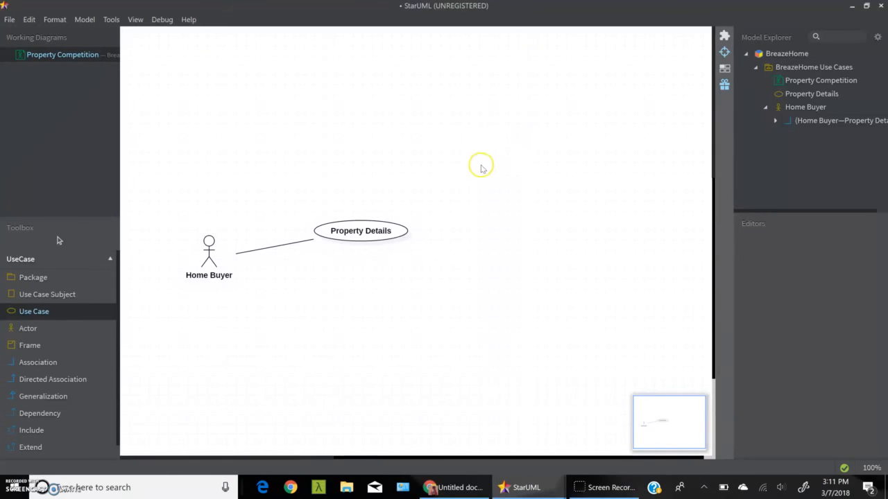
pyautogui.click(489, 159)
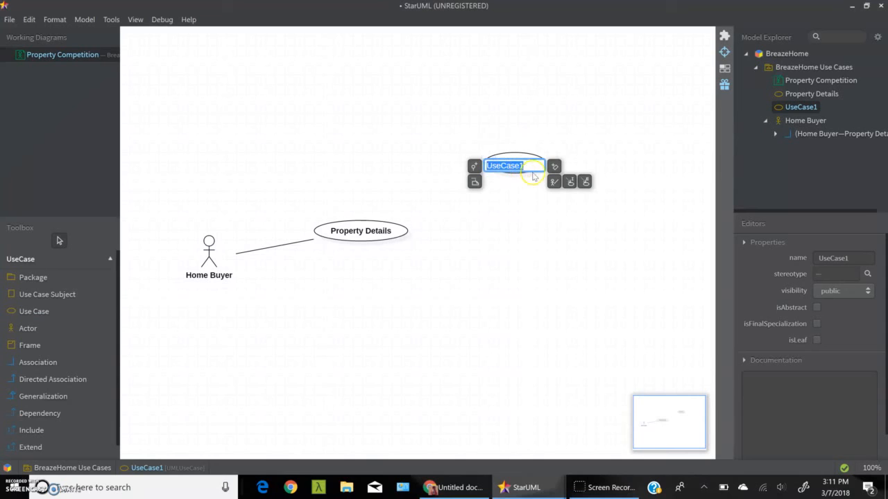
pyautogui.write('Pr')
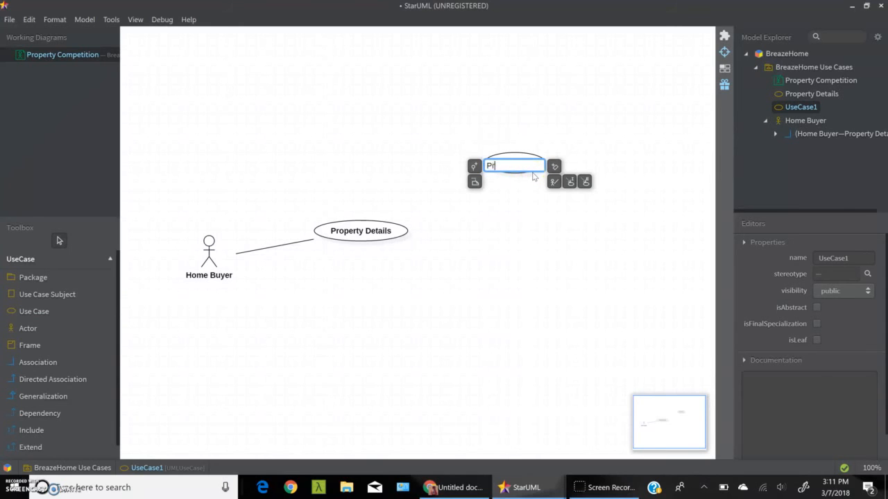
pyautogui.write('operty View Cour')
pyautogui.press('BackSpace')
pyautogui.press('BackSpace')
pyautogui.press('BackSpace')
pyautogui.write('oun')
pyautogui.press('BackSpace')
pyautogui.press('BackSpace')
pyautogui.press('BackSpace')
pyautogui.press('BackSpace')
pyautogui.press('BackSpace')
pyautogui.press('Return')
pyautogui.click(524, 174)
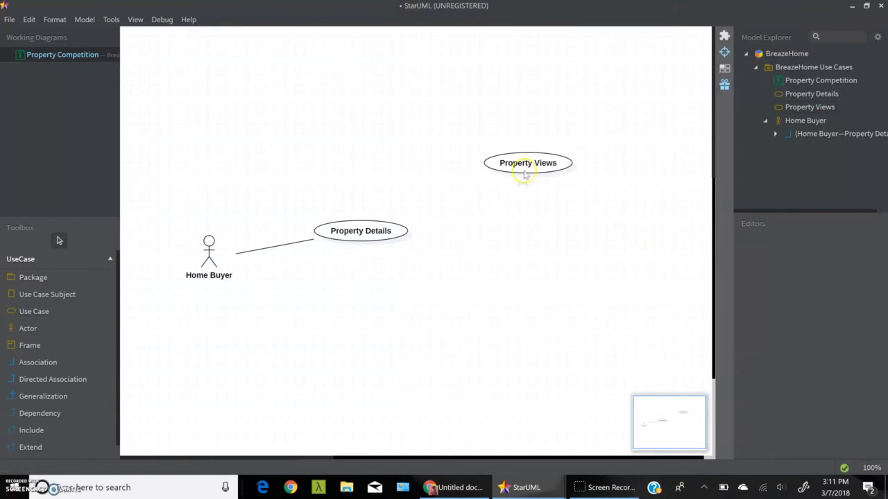
pyautogui.moveTo(525, 165); pyautogui.dragTo(492, 179)
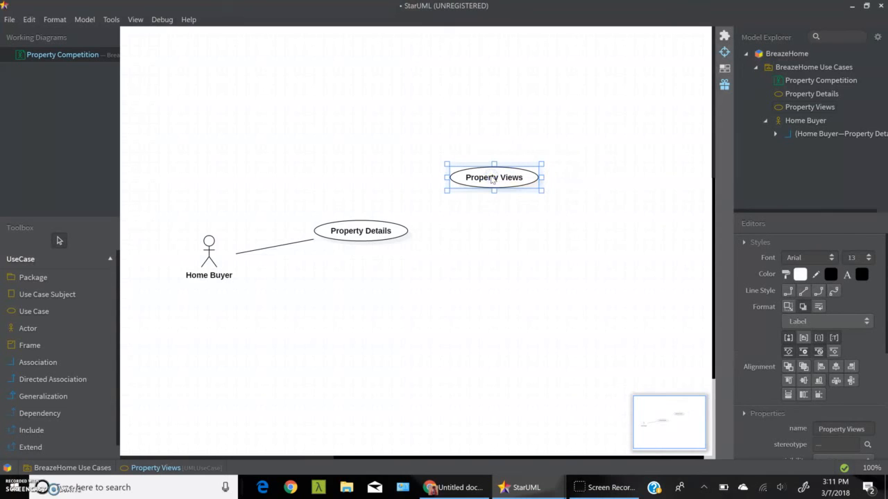
# Step: Add a use case named Property Favorited Count below and to the right of Property Details, and shift Property Views further right
pyautogui.click(63, 311)
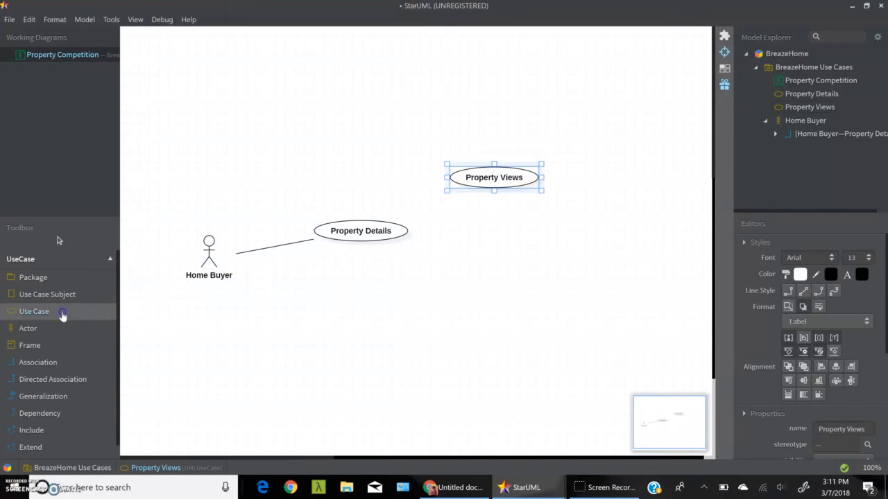
pyautogui.click(492, 299)
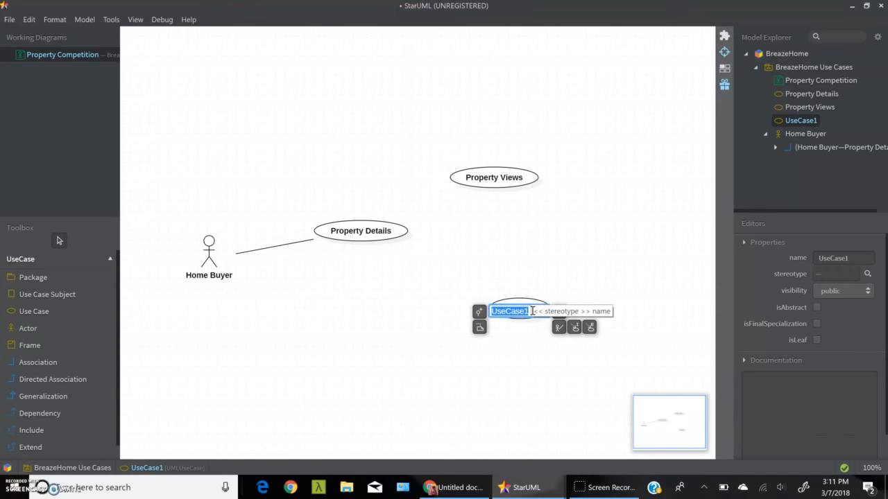
pyautogui.write('Property F')
pyautogui.write('avorited C')
pyautogui.write('ount')
pyautogui.press('Return')
pyautogui.click(545, 313)
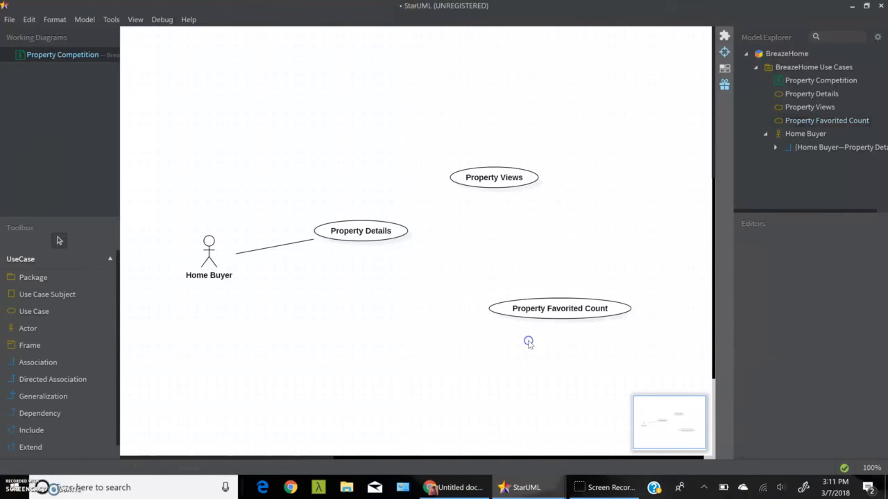
pyautogui.moveTo(555, 312); pyautogui.dragTo(497, 317)
pyautogui.moveTo(484, 180); pyautogui.dragTo(517, 178)
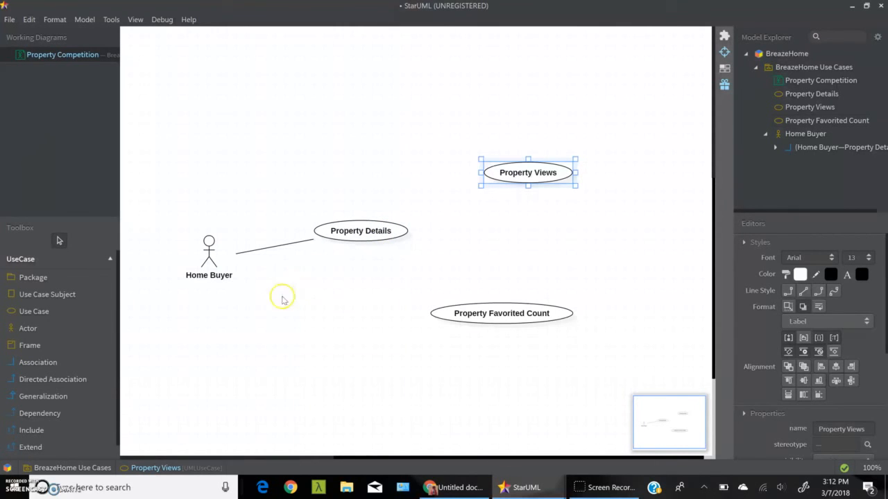
# Step: Draw an unnamed include relationship from Property Details to Property Views, and nudge Property Details slightly left
pyautogui.click(45, 430)
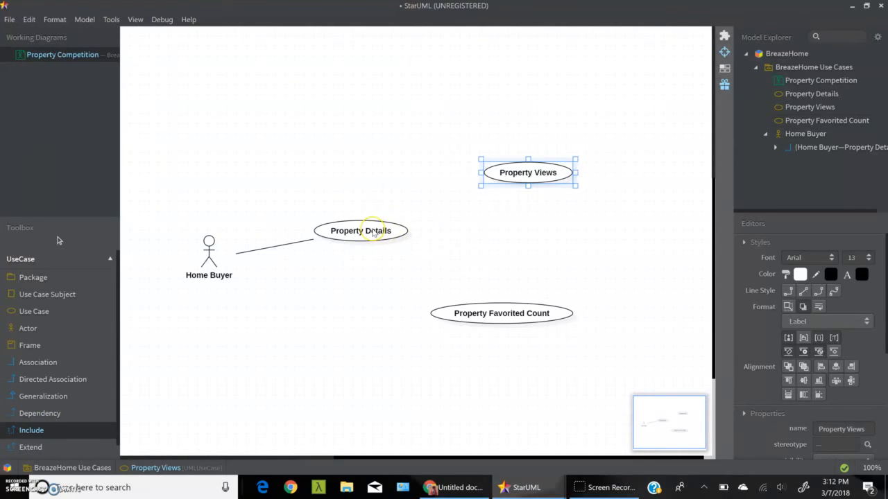
pyautogui.moveTo(373, 234); pyautogui.dragTo(508, 176)
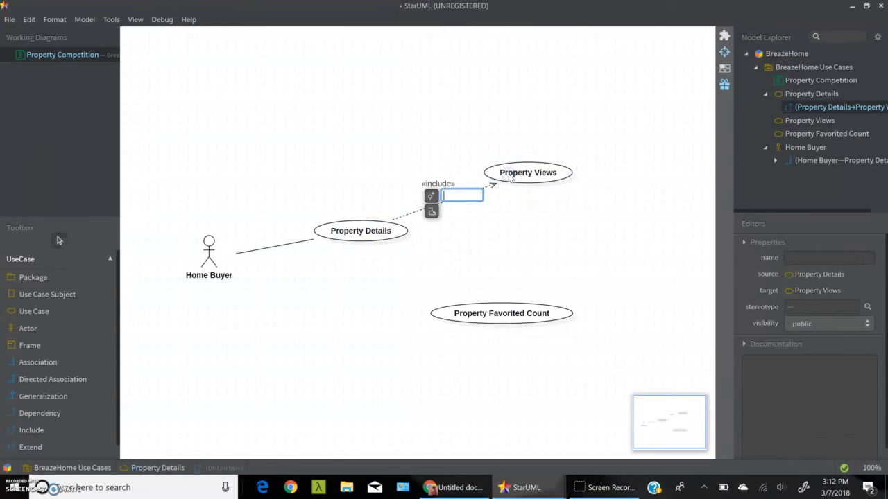
pyautogui.click(373, 236)
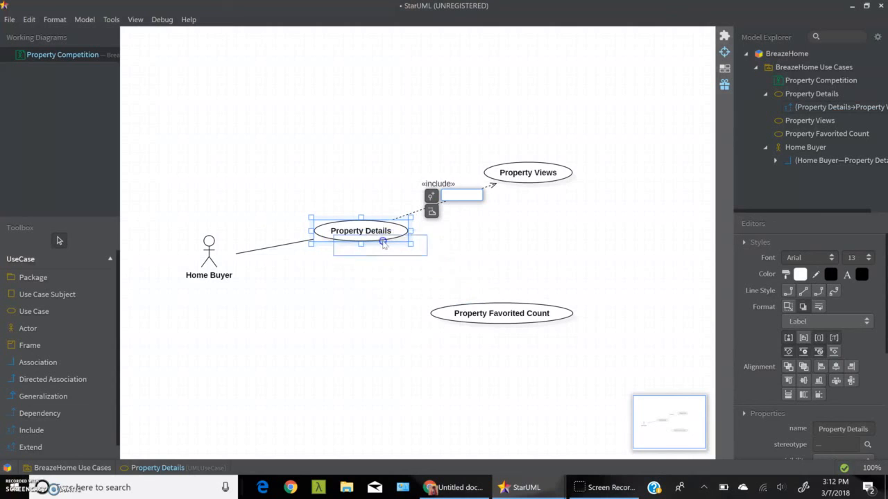
pyautogui.moveTo(371, 237); pyautogui.dragTo(369, 233)
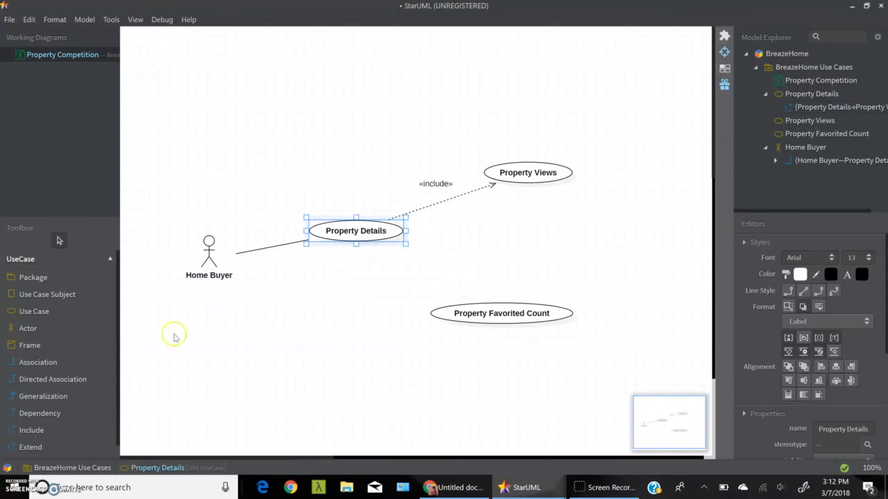
# Step: Draw an unnamed include relationship from Property Details to Property Favorited Count
pyautogui.click(52, 429)
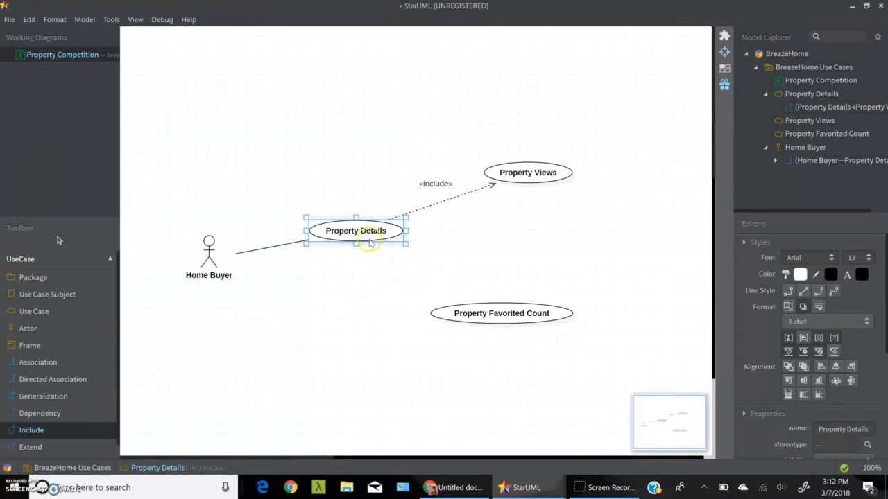
pyautogui.moveTo(369, 239); pyautogui.dragTo(496, 320)
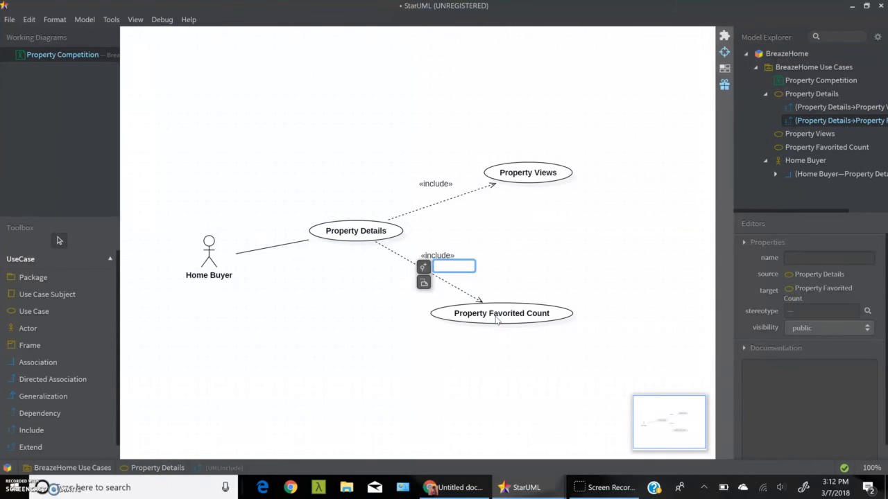
pyautogui.click(511, 255)
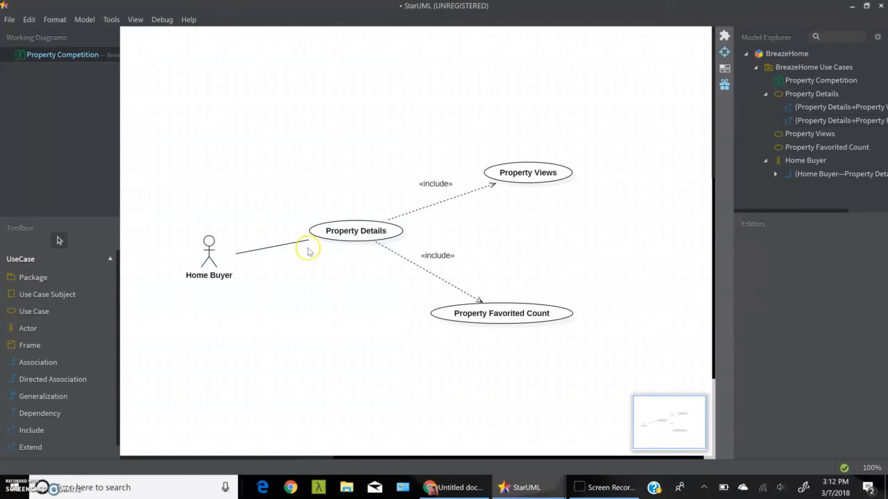
# Step: Add a use case named Total Property Views Count above and to the right of Property Views
pyautogui.click(57, 312)
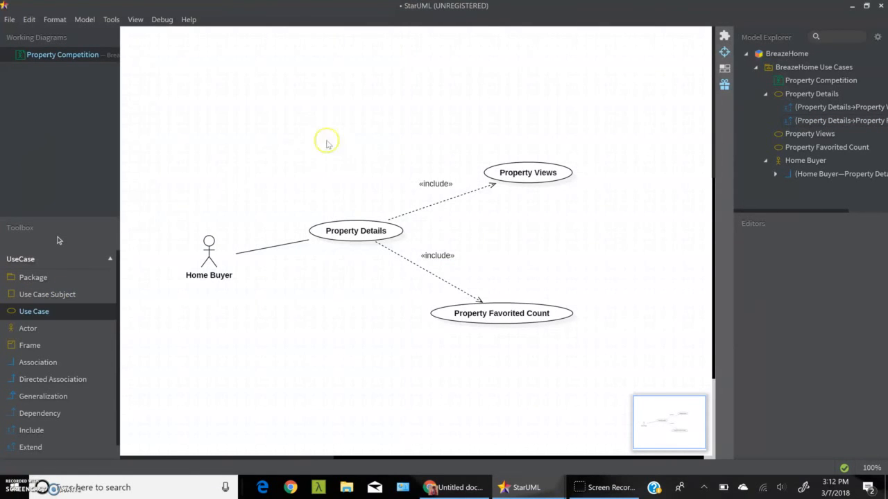
pyautogui.click(602, 93)
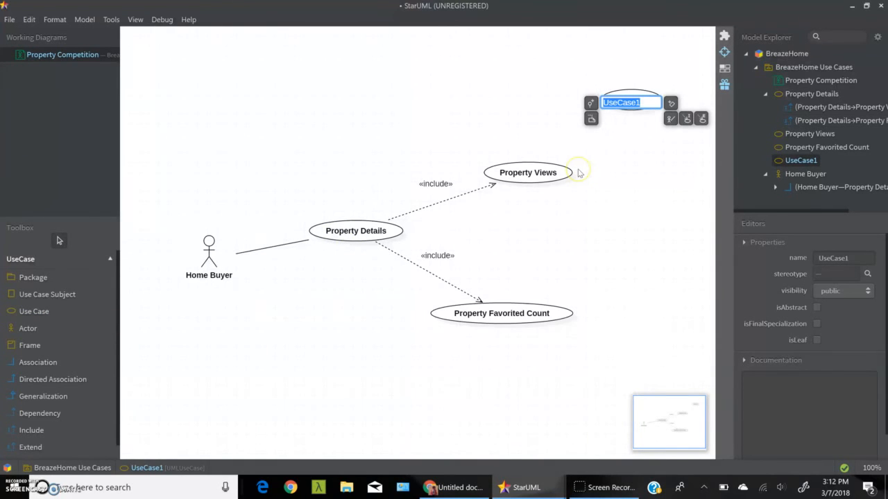
pyautogui.write('T')
pyautogui.write('otal Property View')
pyautogui.write(' Count')
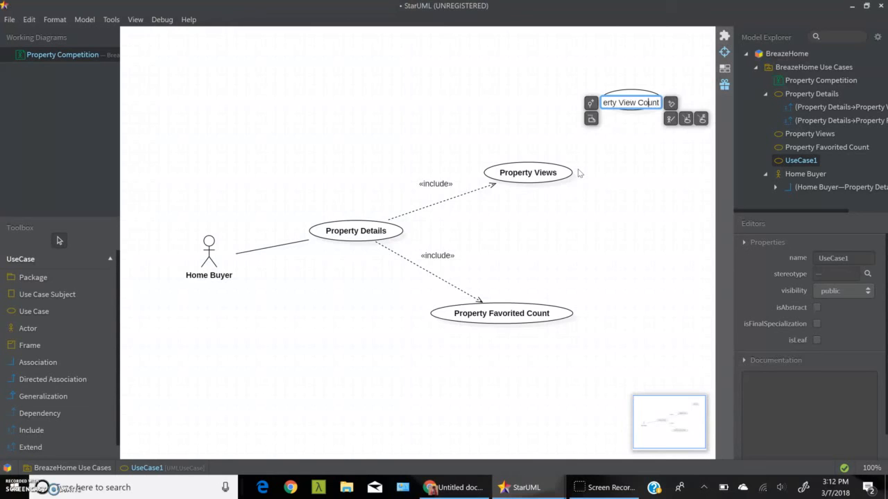
pyautogui.press('Return')
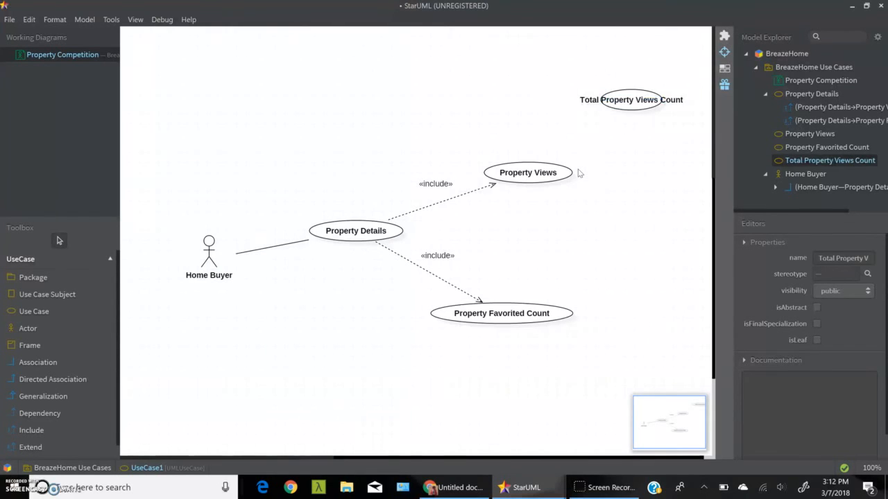
# Step: Add a use case named Weekly Property Views Count to the right of and slightly below Property Views
pyautogui.click(28, 314)
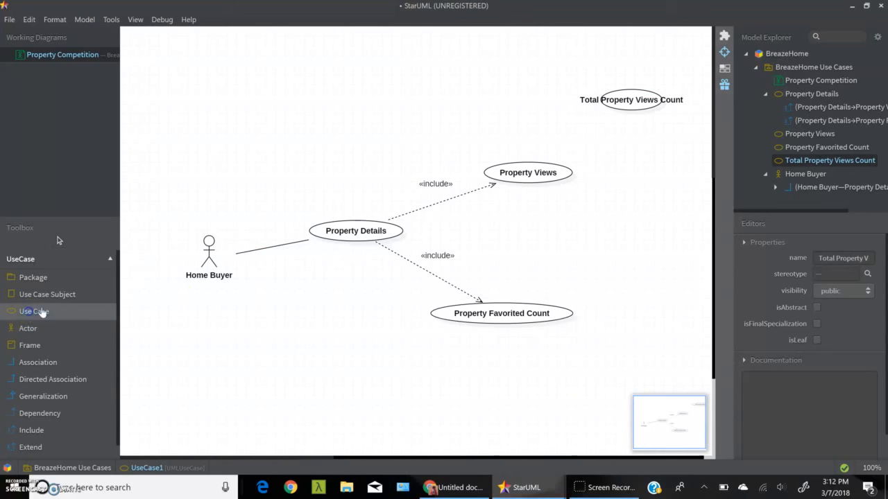
pyautogui.click(648, 200)
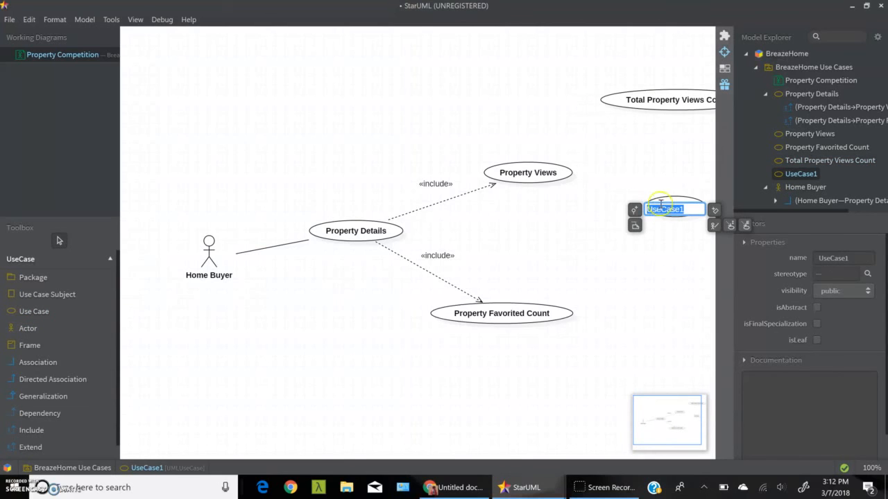
pyautogui.write('W')
pyautogui.write('eekly Property Views Co')
pyautogui.write('unt')
pyautogui.press('Return')
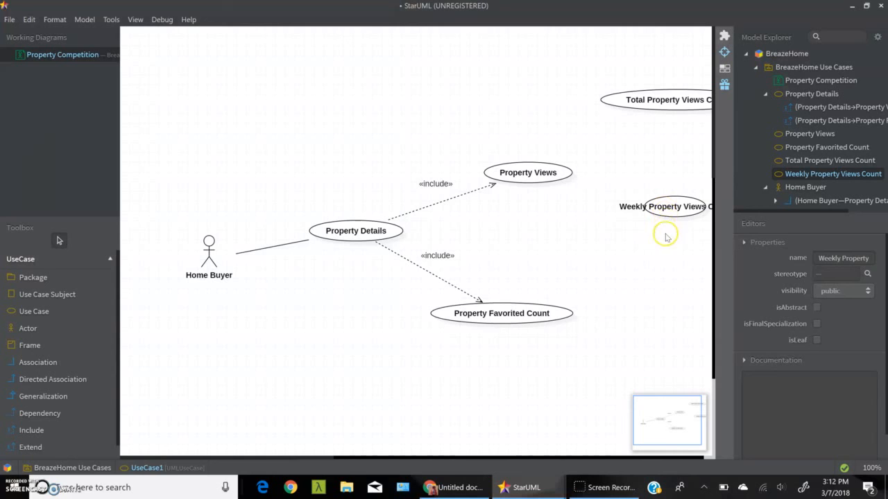
# Step: Move both views-count use cases left into view, and shift everything except Total Property Views Count slightly up and left as a group
pyautogui.moveTo(681, 212); pyautogui.dragTo(574, 240)
pyautogui.moveTo(650, 104); pyautogui.dragTo(582, 101)
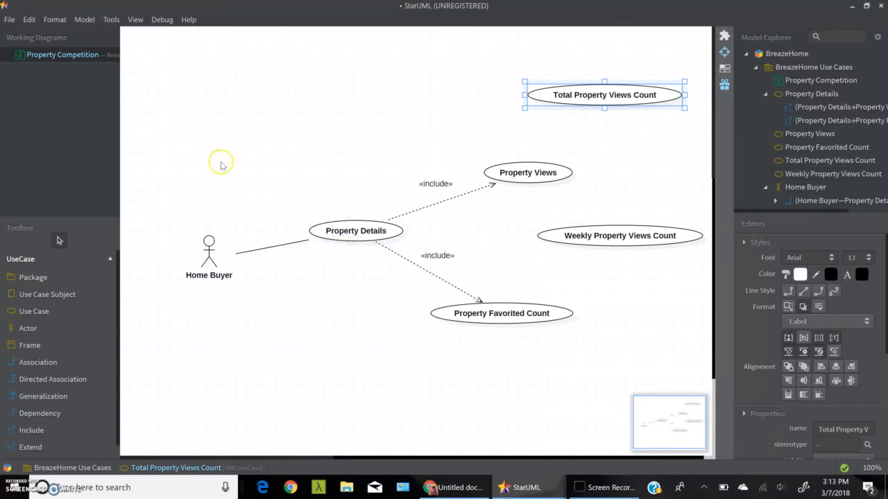
pyautogui.moveTo(162, 130); pyautogui.dragTo(616, 347)
pyautogui.moveTo(379, 236); pyautogui.dragTo(359, 231)
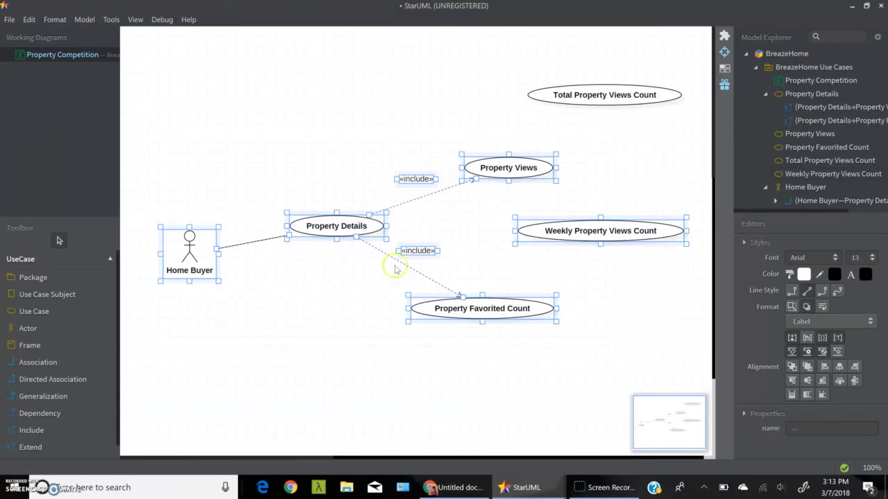
pyautogui.click(424, 362)
# Step: Nudge Property Details, Property Views and Property Favorited Count further left to leave room beside the views-count use cases
pyautogui.click(344, 231)
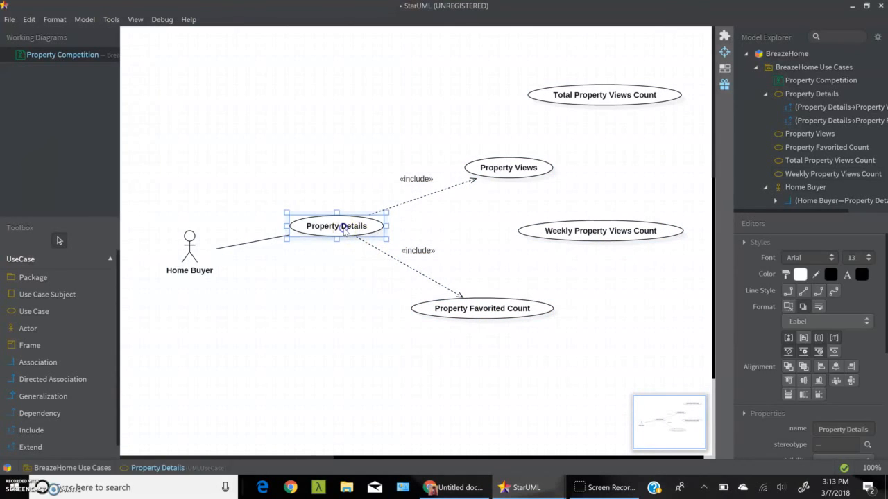
pyautogui.moveTo(344, 232); pyautogui.dragTo(335, 227)
pyautogui.click(466, 164)
pyautogui.moveTo(466, 164); pyautogui.dragTo(464, 162)
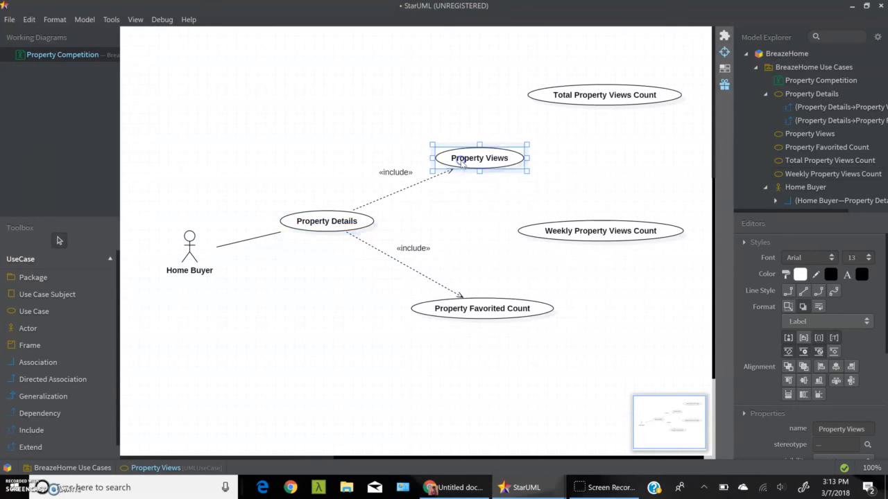
pyautogui.click(464, 319)
pyautogui.moveTo(464, 321); pyautogui.dragTo(449, 324)
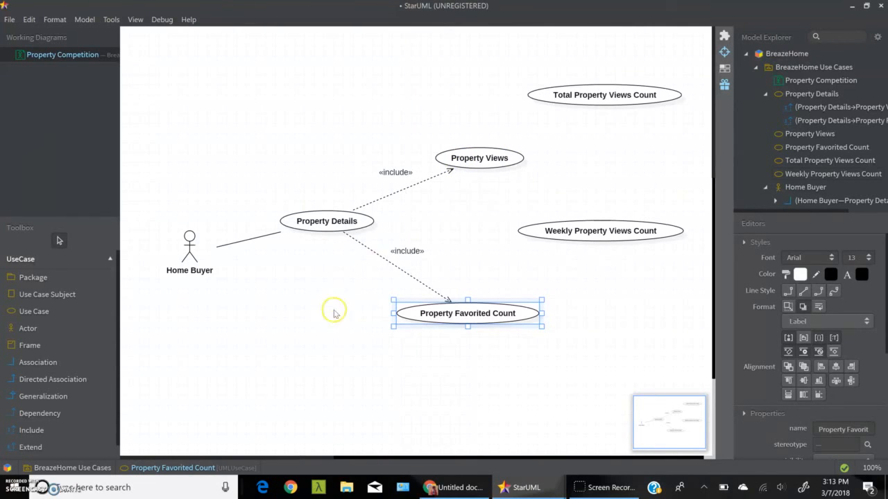
# Step: Draw unnamed extend relationships from Total Property Views Count and Weekly Property Views Count to Property Views
pyautogui.click(31, 448)
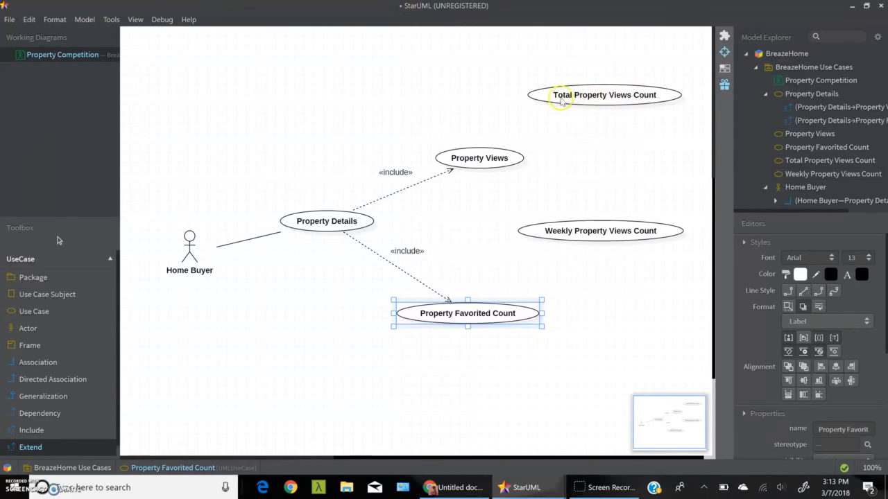
pyautogui.moveTo(615, 95); pyautogui.dragTo(488, 163)
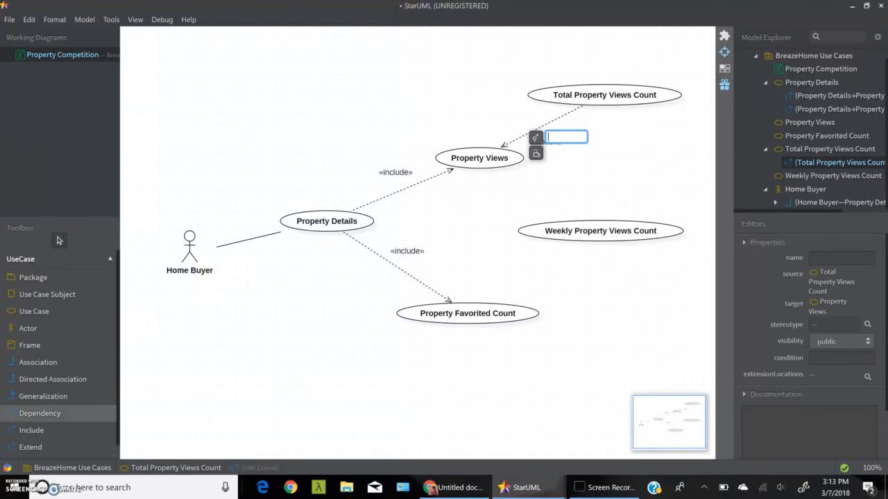
pyautogui.click(41, 450)
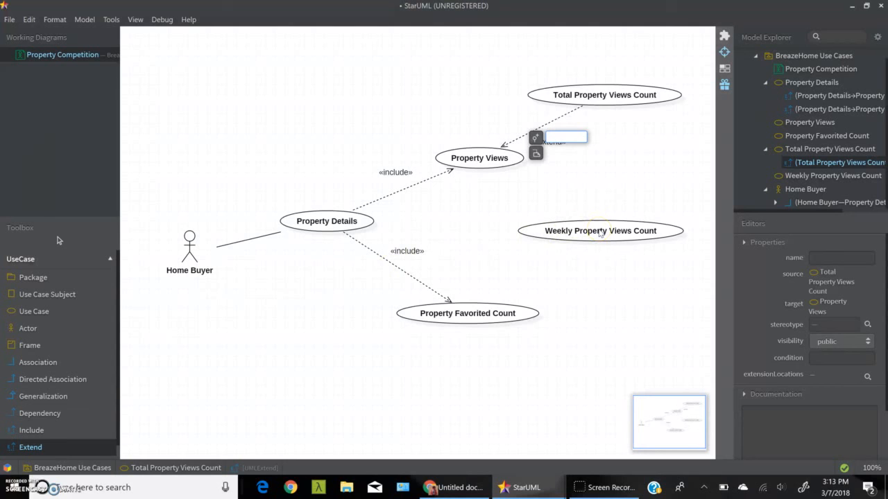
pyautogui.moveTo(591, 231); pyautogui.dragTo(488, 166)
pyautogui.click(596, 285)
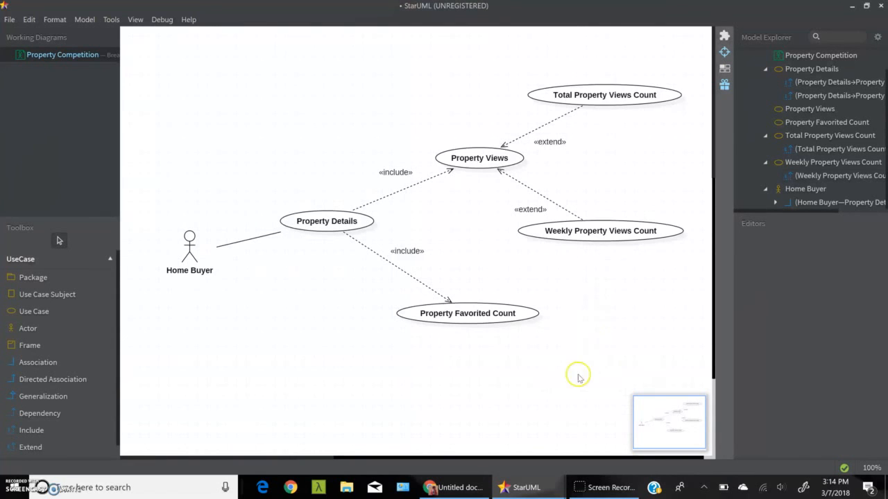
# Step: Review the Real Estate use case diagram in BreazeHome (1).mdj for comparison, and return to the Property Competition diagram
pyautogui.moveTo(539, 484)
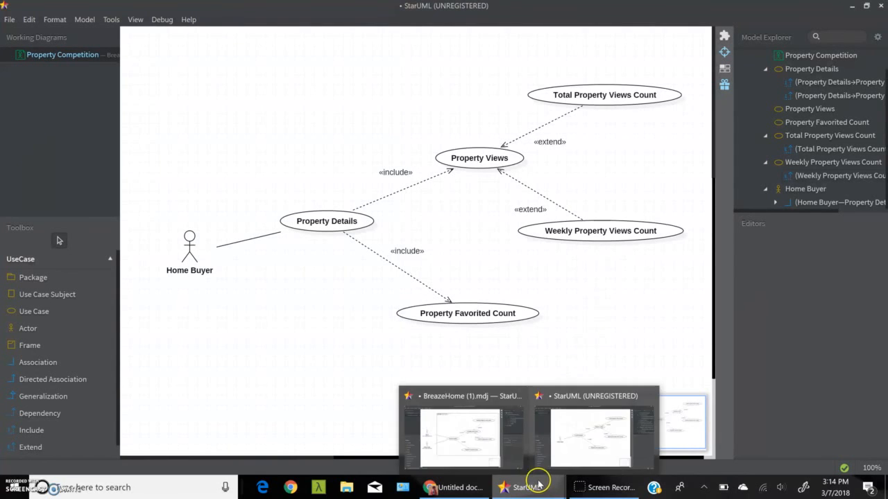
pyautogui.click(486, 444)
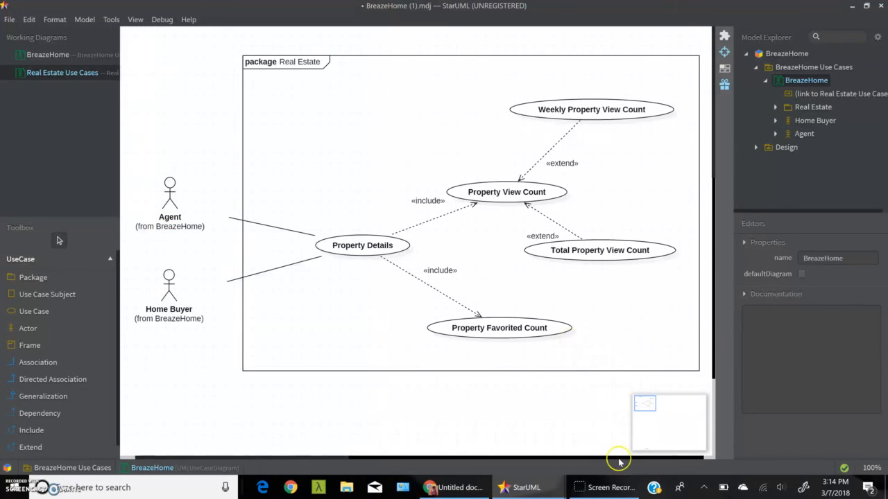
pyautogui.moveTo(536, 494)
pyautogui.click(576, 454)
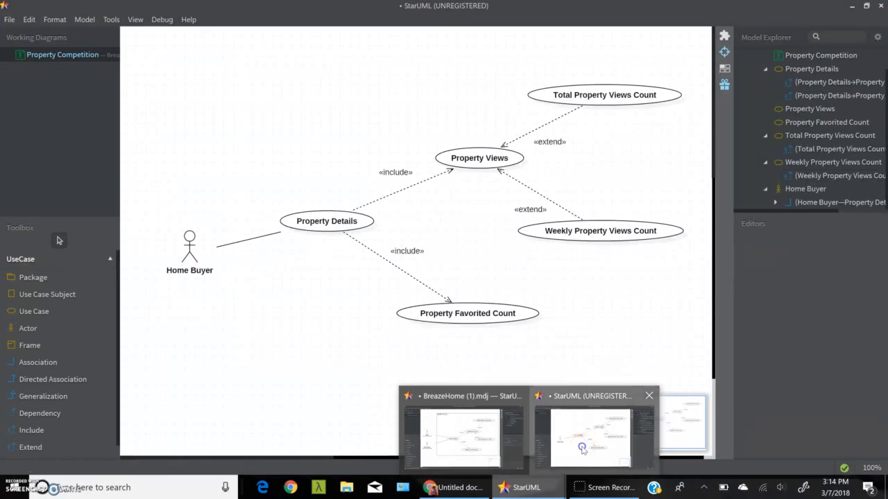
# Step: Add an actor named Agent above the Home Buyer actor
pyautogui.click(31, 328)
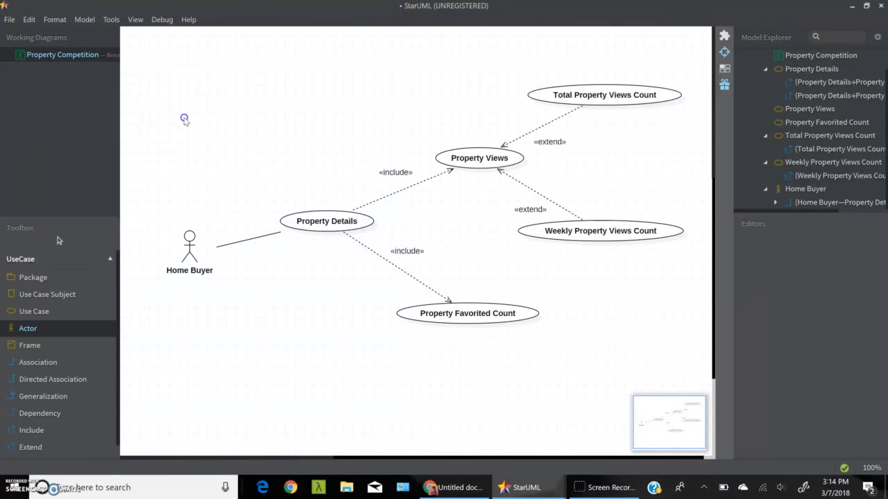
pyautogui.click(184, 116)
pyautogui.write('Agent')
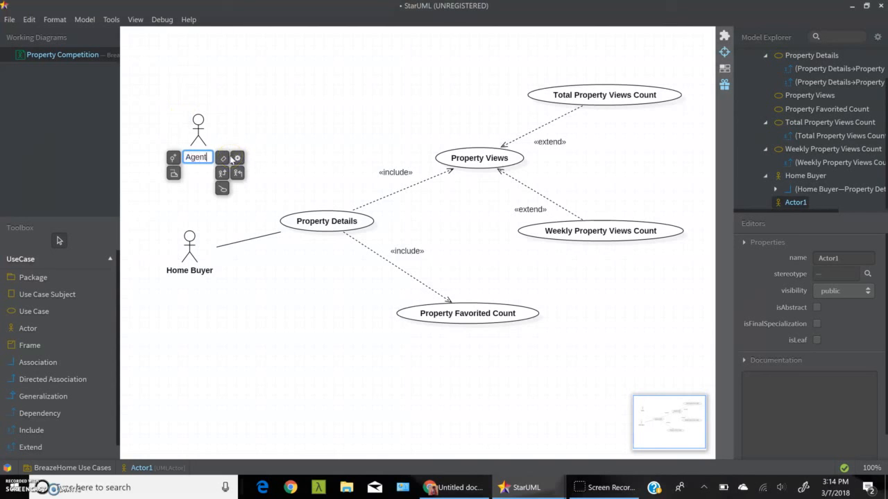
pyautogui.press('Return')
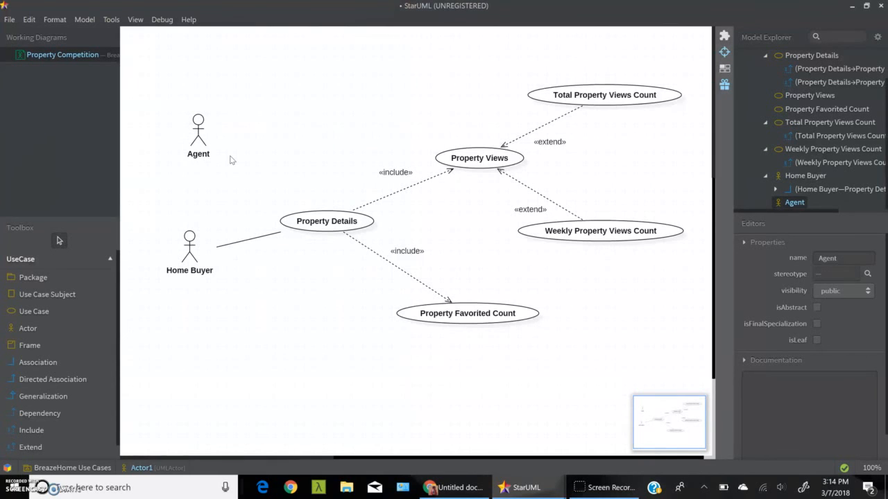
# Step: Connect Agent to Property Details with an unnamed association, and align Agent vertically above Home Buyer
pyautogui.click(38, 362)
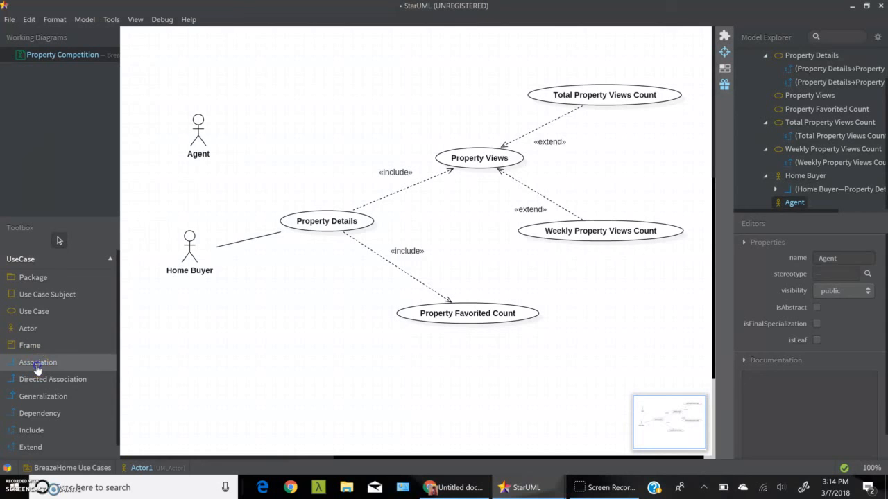
pyautogui.moveTo(198, 132); pyautogui.dragTo(330, 219)
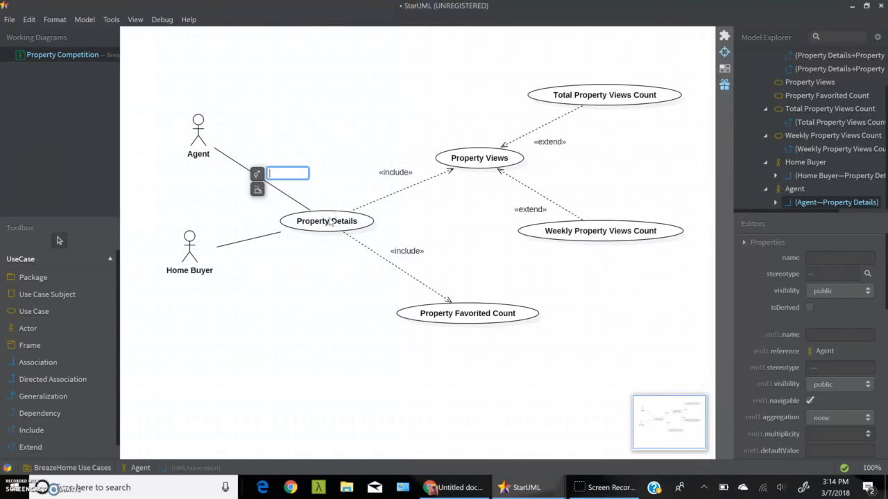
pyautogui.click(198, 123)
pyautogui.moveTo(198, 124); pyautogui.dragTo(189, 138)
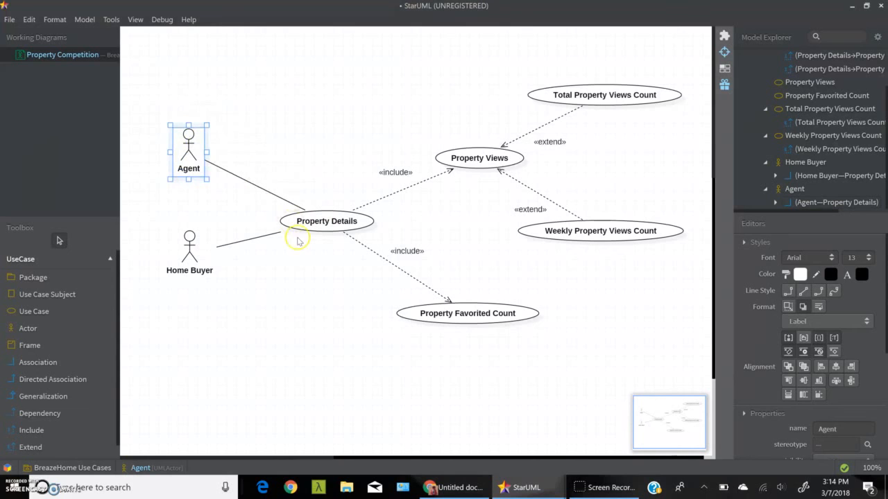
pyautogui.click(303, 250)
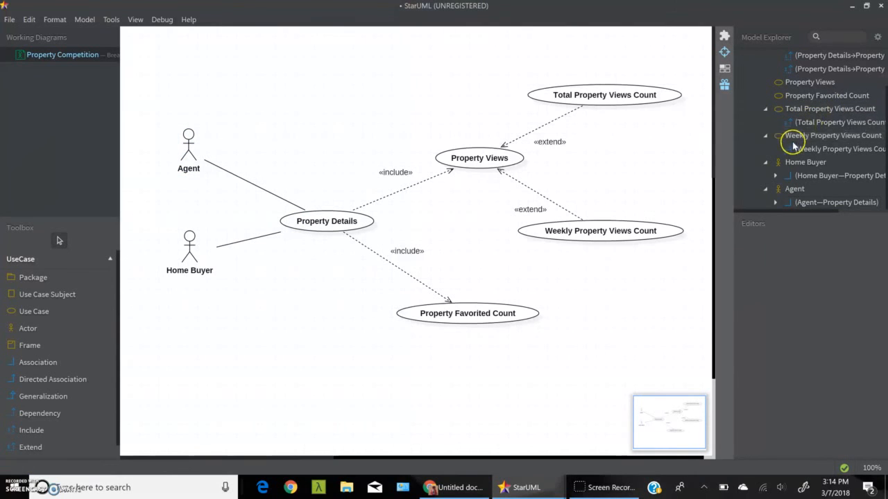
# Step: Widen the model tree and collapse its Property Details, Total Property Views Count, Weekly Property Views Count, Home Buyer and Agent entries
pyautogui.moveTo(733, 159); pyautogui.dragTo(684, 159)
pyautogui.scroll(2, 748, 147)
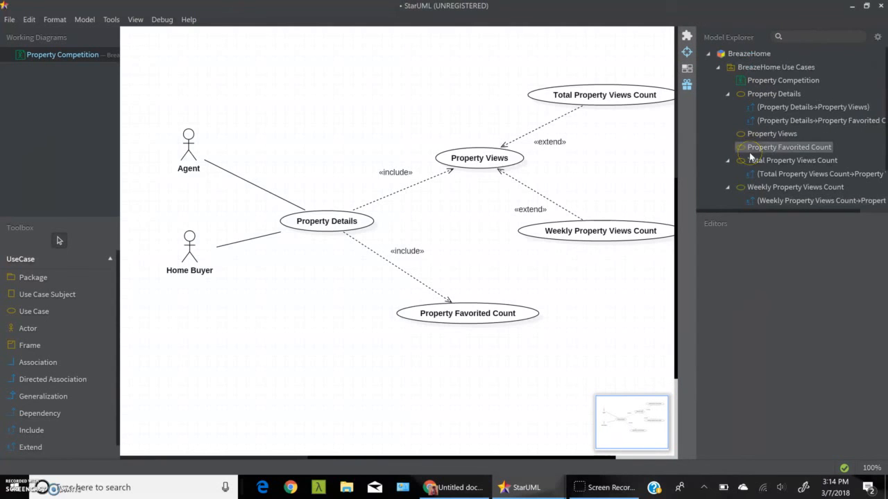
pyautogui.click(727, 93)
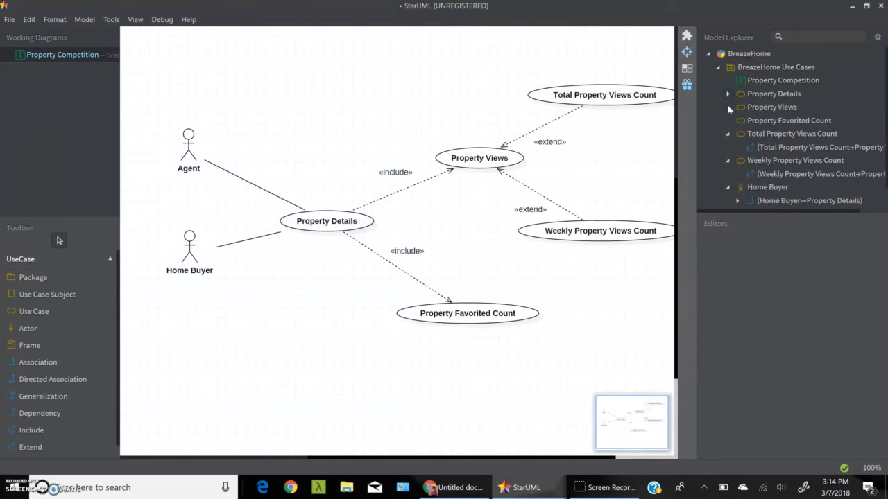
pyautogui.click(727, 134)
pyautogui.click(728, 148)
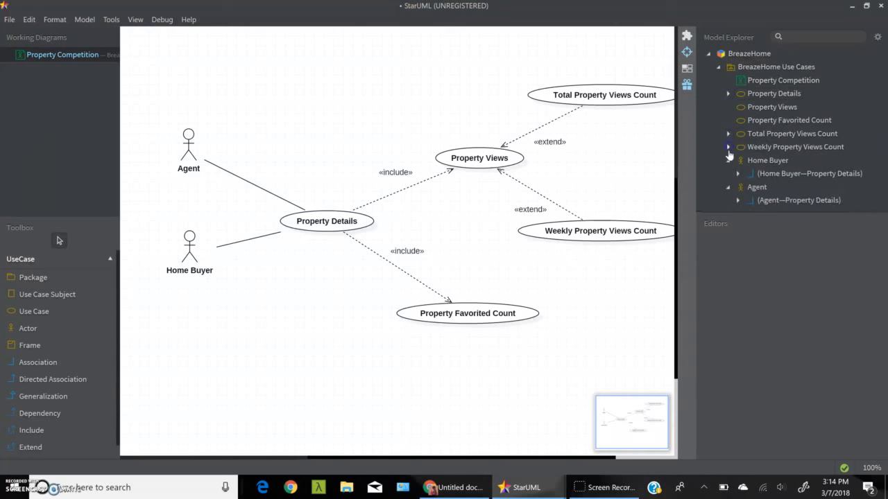
pyautogui.click(727, 162)
pyautogui.click(727, 175)
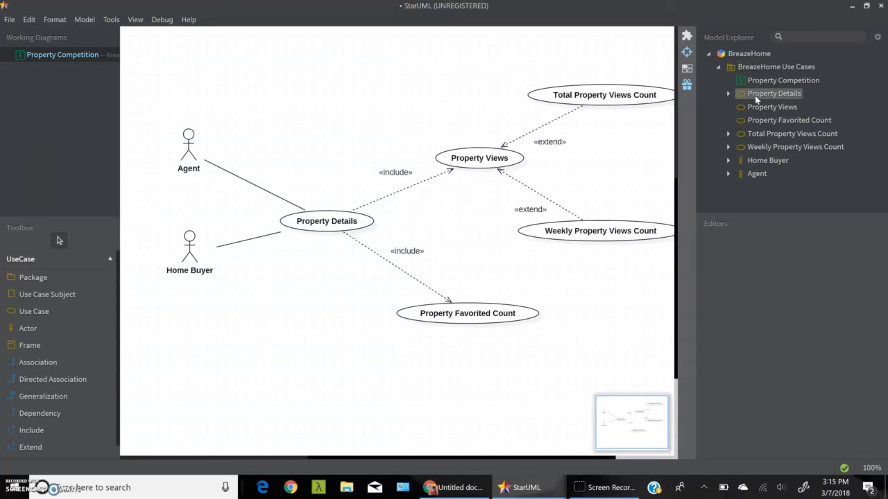
# Step: Move all five use cases under the Property Competition diagram in the model tree, leaving both actors outside, and collapse that diagram's entry
pyautogui.moveTo(755, 97); pyautogui.dragTo(756, 85)
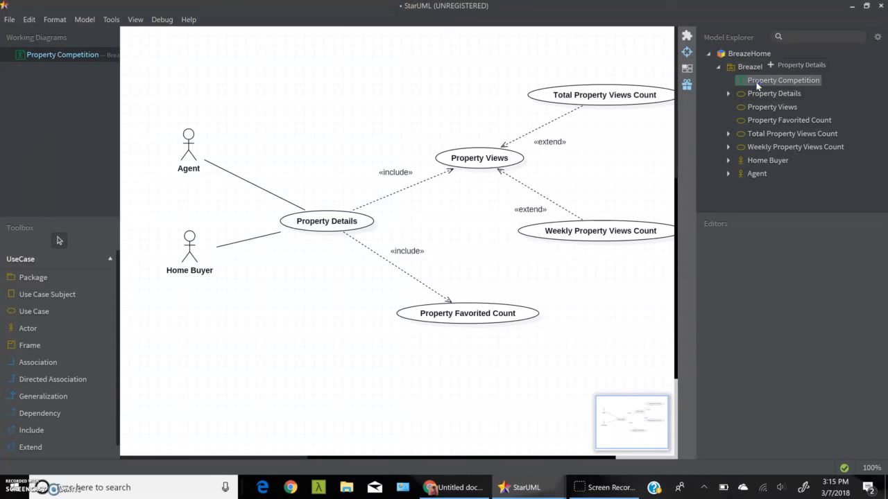
pyautogui.moveTo(757, 84); pyautogui.dragTo(760, 83)
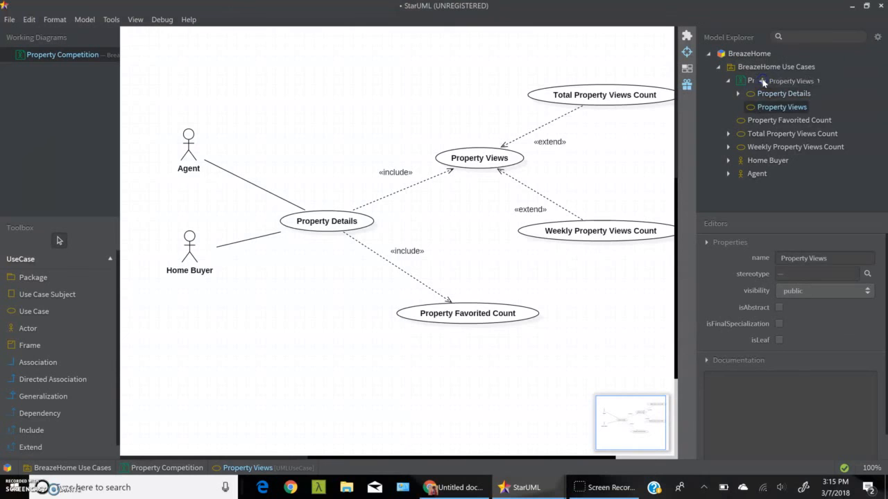
pyautogui.moveTo(766, 123); pyautogui.dragTo(770, 84)
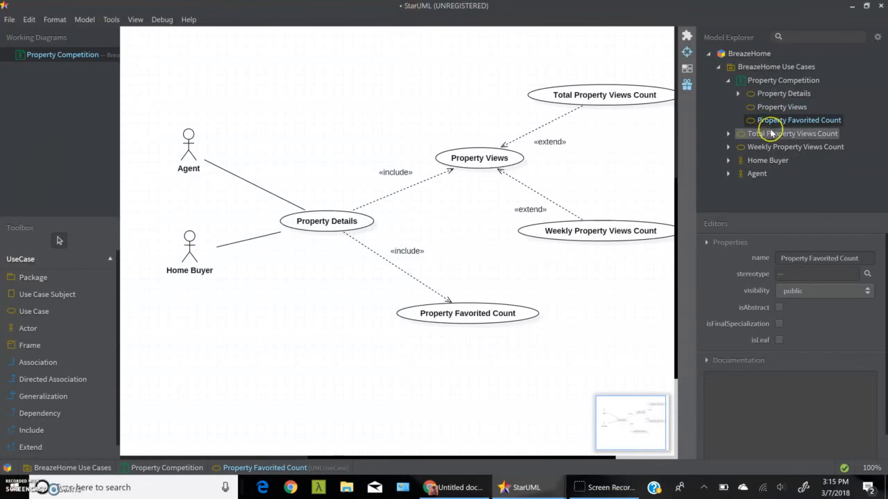
pyautogui.moveTo(768, 133); pyautogui.dragTo(781, 85)
pyautogui.moveTo(745, 147); pyautogui.dragTo(761, 79)
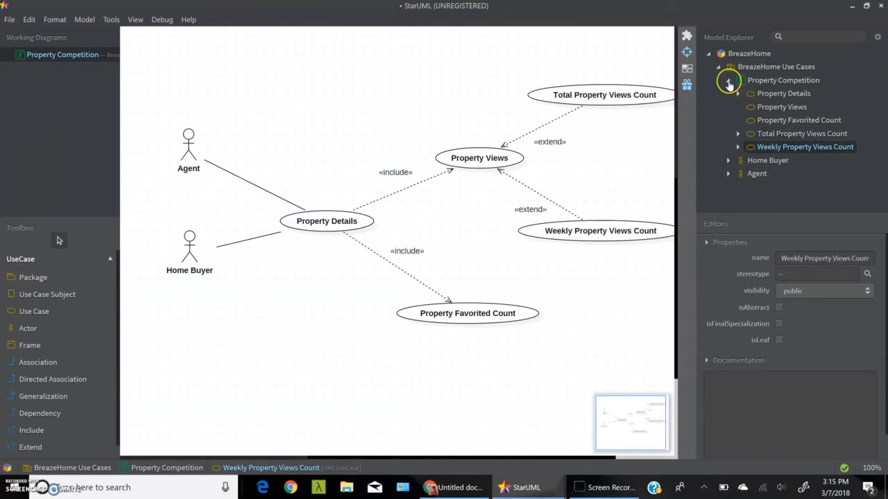
pyautogui.click(729, 81)
pyautogui.click(728, 81)
pyautogui.click(728, 81)
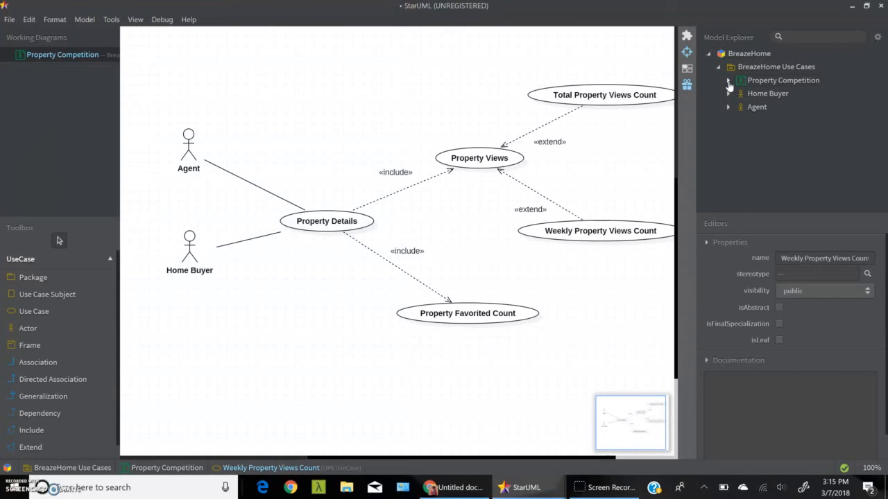